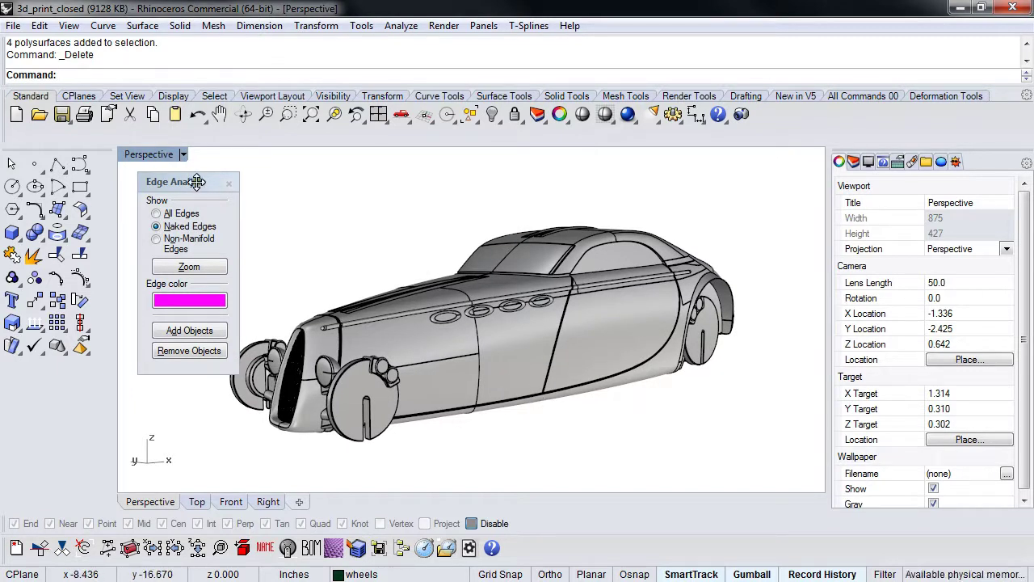
Close Edge Analysis and run SelOpenPolySrf and SelBadObjects to check the car.
{"action": "left_click", "coordinate": [229, 183]}
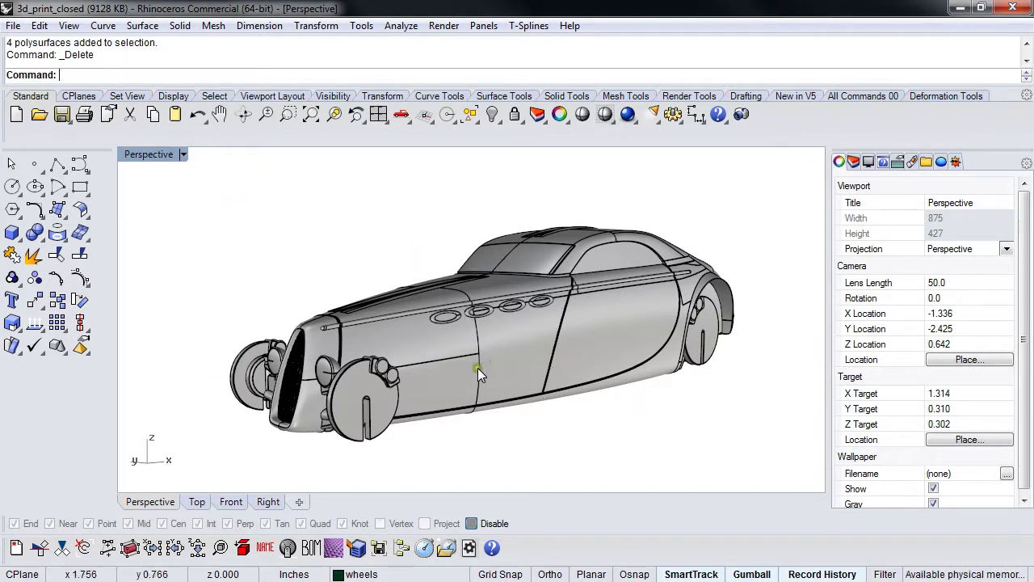
{"action": "middle_click", "coordinate": [284, 277]}
{"action": "left_click", "coordinate": [315, 273]}
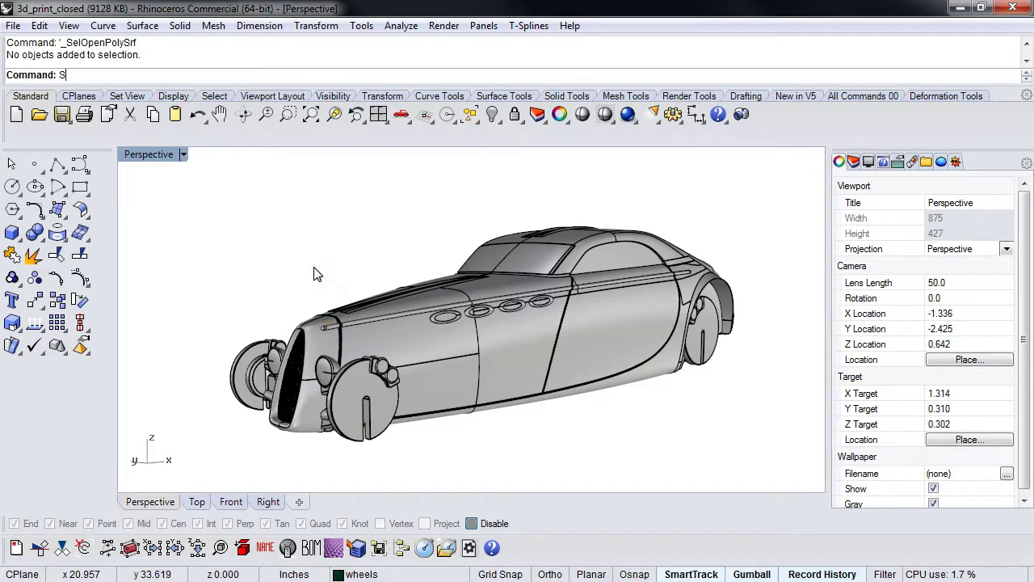
{"action": "type", "text": "elBadObjects"}
{"action": "key", "text": "Return"}
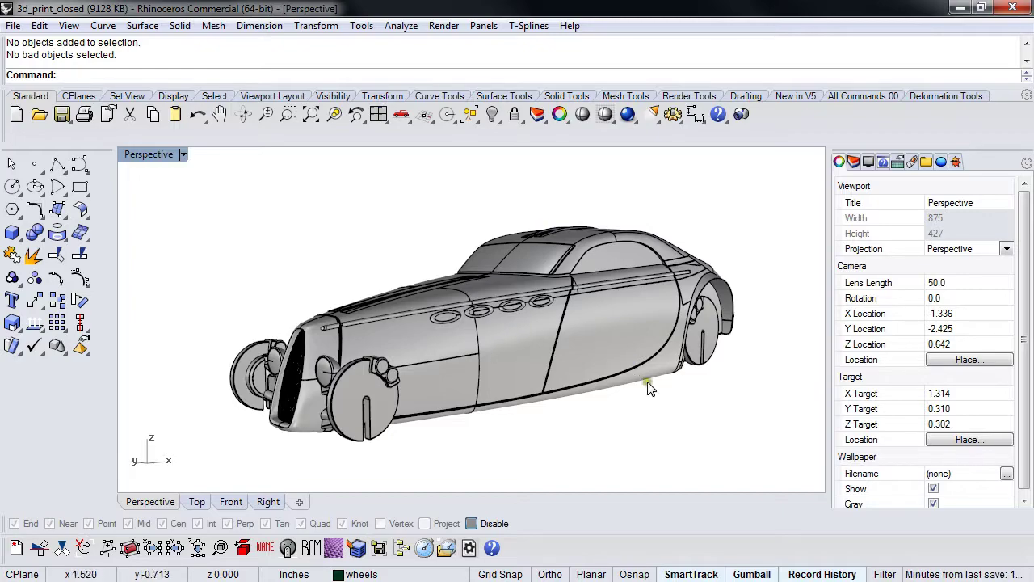
Orbit to the car's rear, then select and deselect the car polysurface.
{"action": "right_click_drag", "start_coordinate": [650, 386], "coordinate": [657, 418]}
{"action": "left_click", "coordinate": [554, 371]}
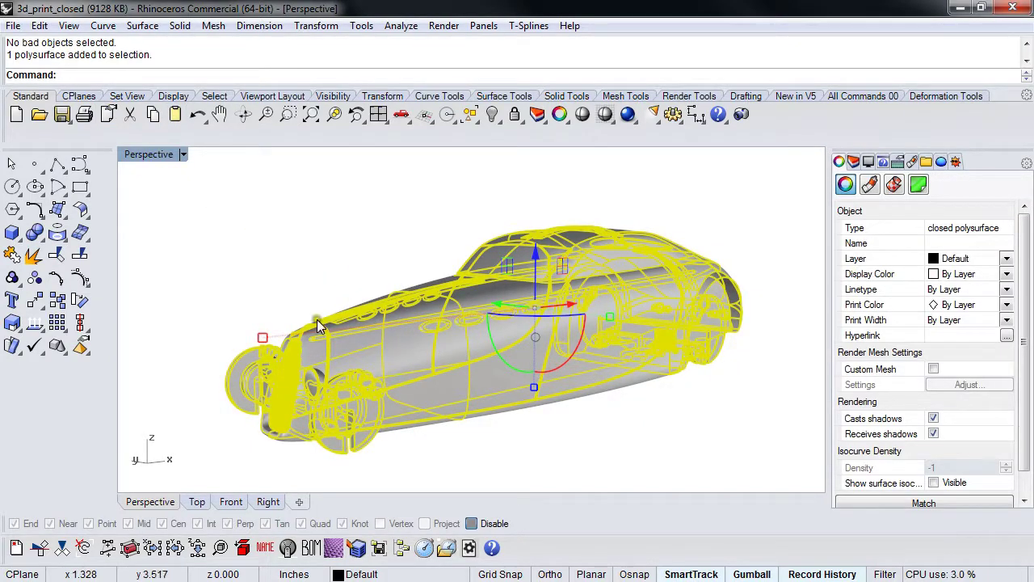
{"action": "left_click", "coordinate": [315, 238]}
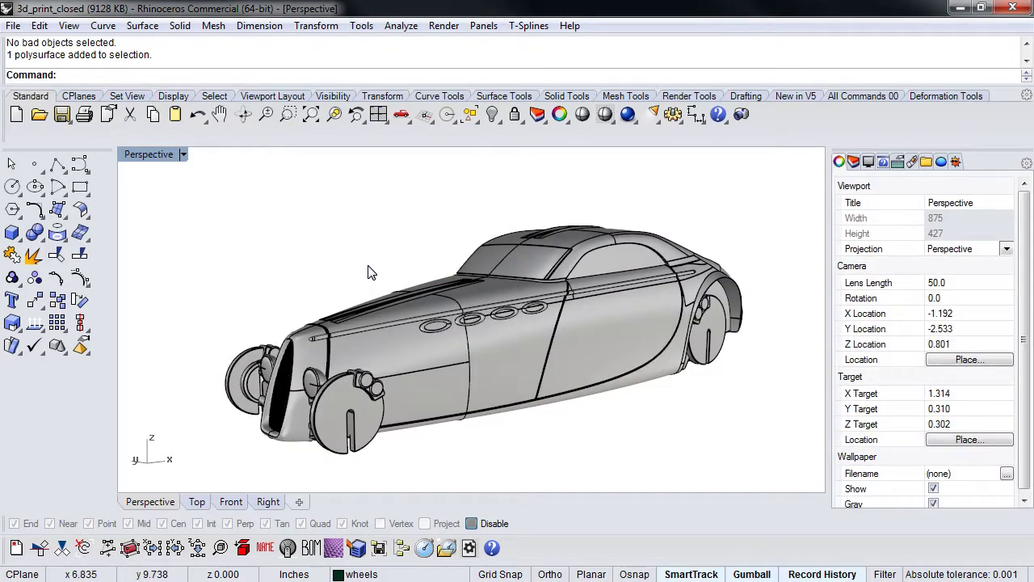
Orbit the Perspective view to see the closed car from higher up.
{"action": "right_click_drag", "start_coordinate": [511, 309], "coordinate": [479, 325]}
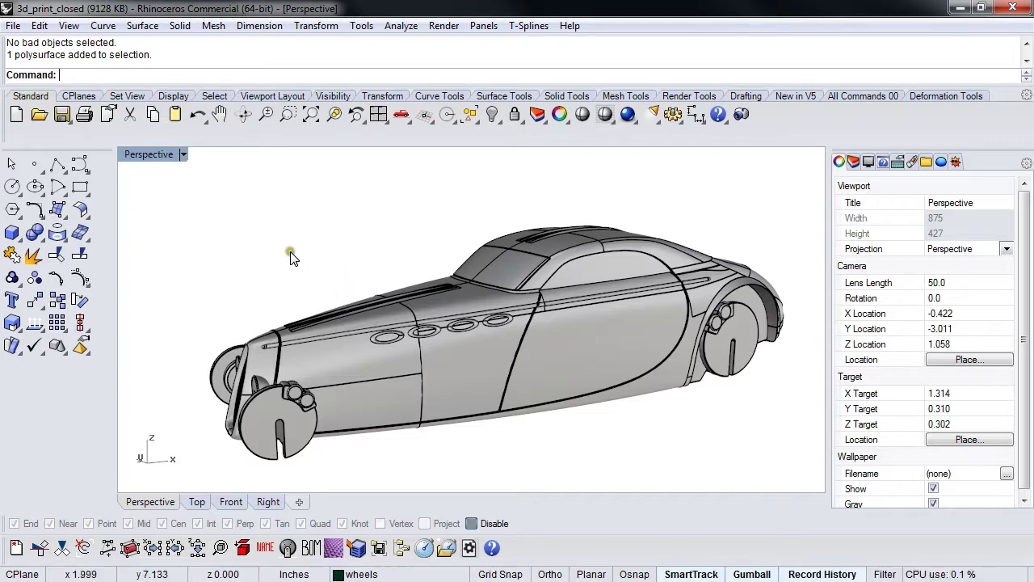
Export only the selected car to the Desktop as STL file test1.
{"action": "left_click", "coordinate": [361, 339]}
{"action": "left_click", "coordinate": [13, 26]}
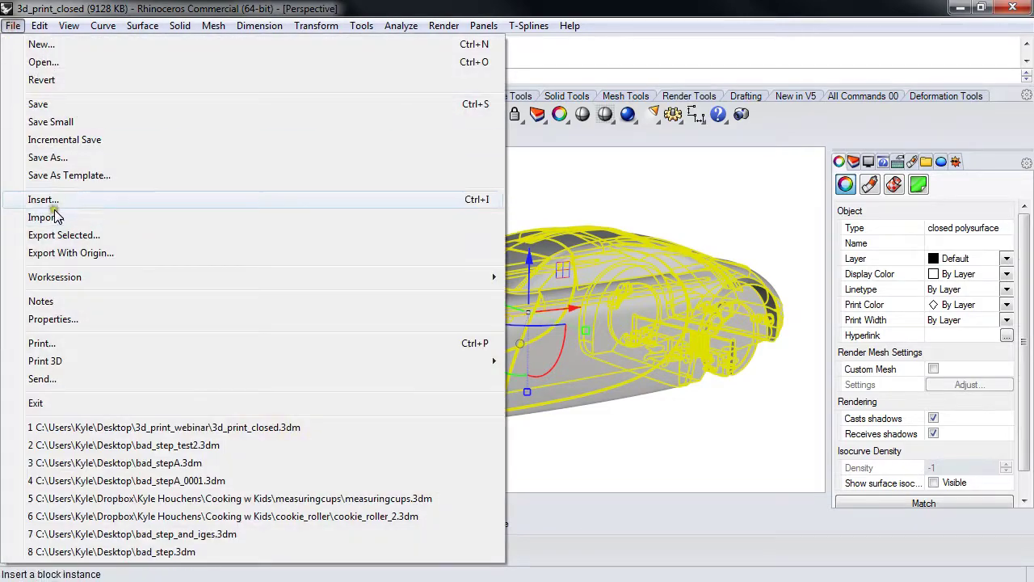
{"action": "left_click", "coordinate": [77, 238]}
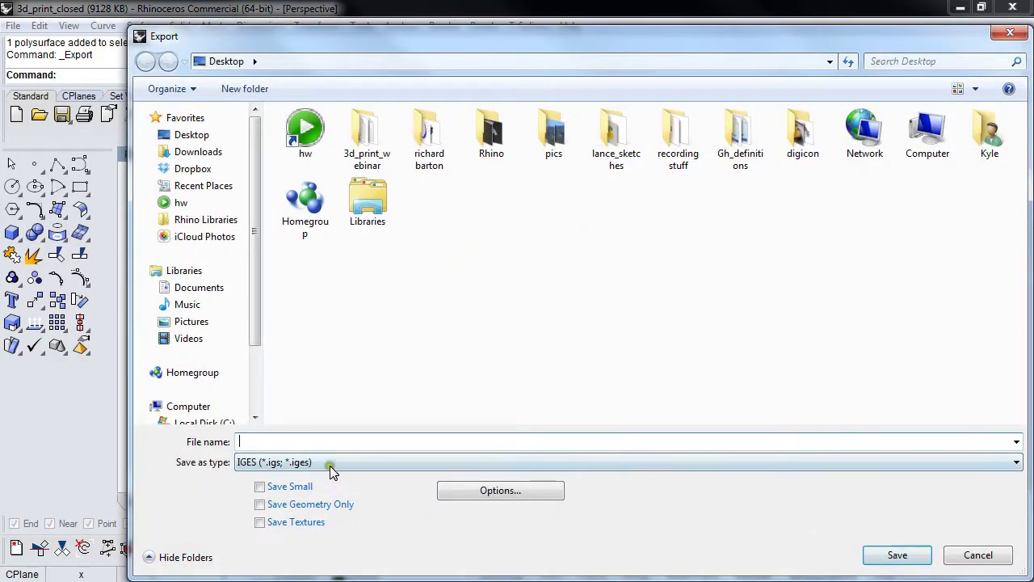
{"action": "left_click", "coordinate": [325, 460]}
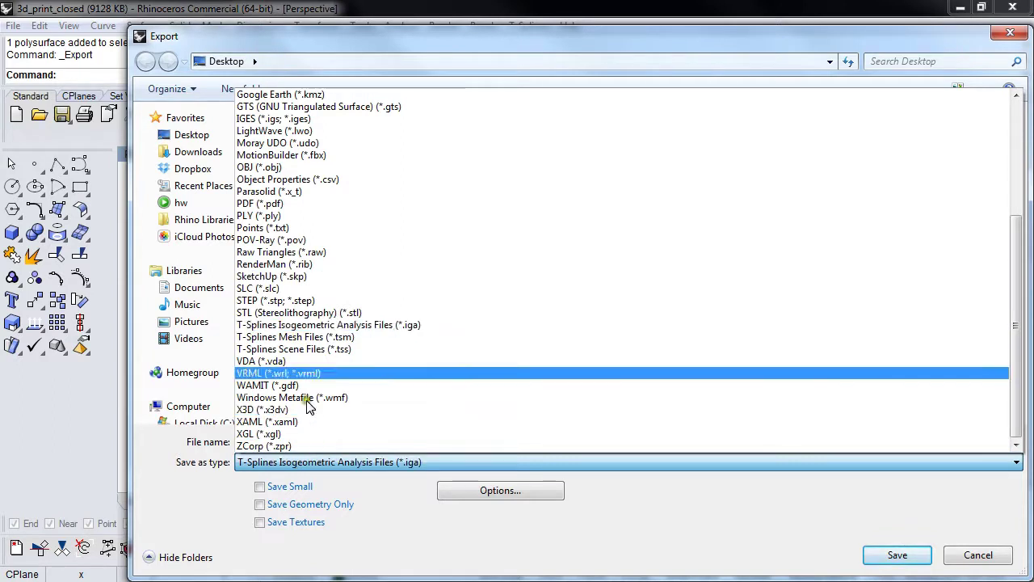
{"action": "left_click", "coordinate": [288, 312]}
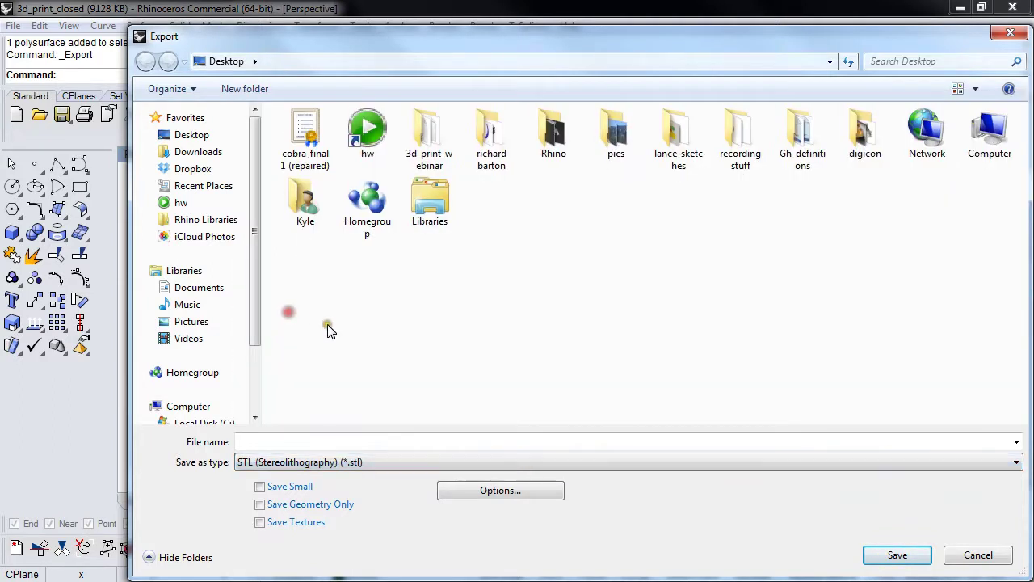
{"action": "left_click", "coordinate": [278, 437]}
{"action": "type", "text": "ts"}
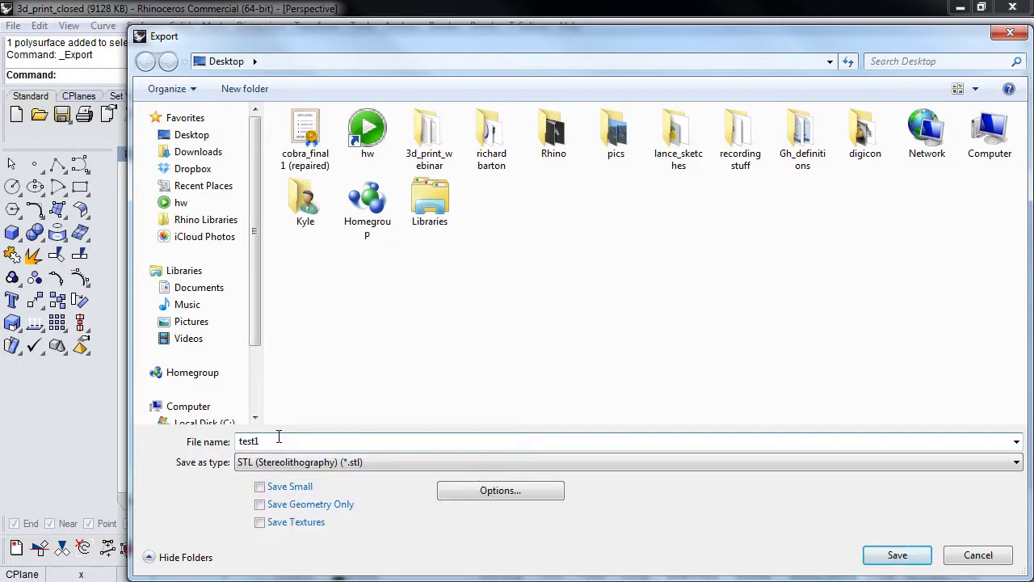
{"action": "left_click", "coordinate": [908, 554]}
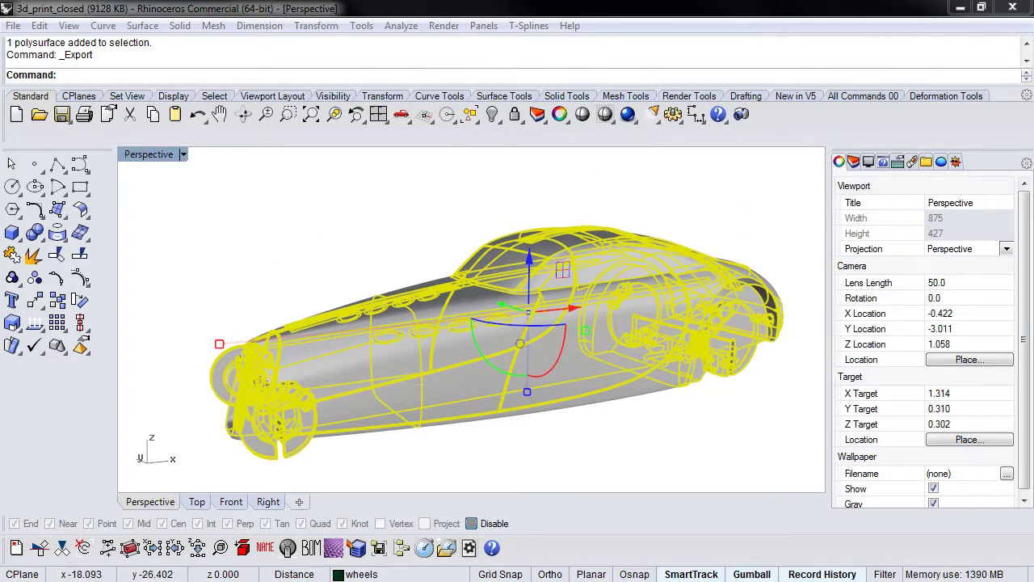
Switch the mesh options to simple controls at 0.01-inch tolerance, then cancel the STL export.
{"action": "left_click_drag", "start_coordinate": [353, 203], "coordinate": [328, 182]}
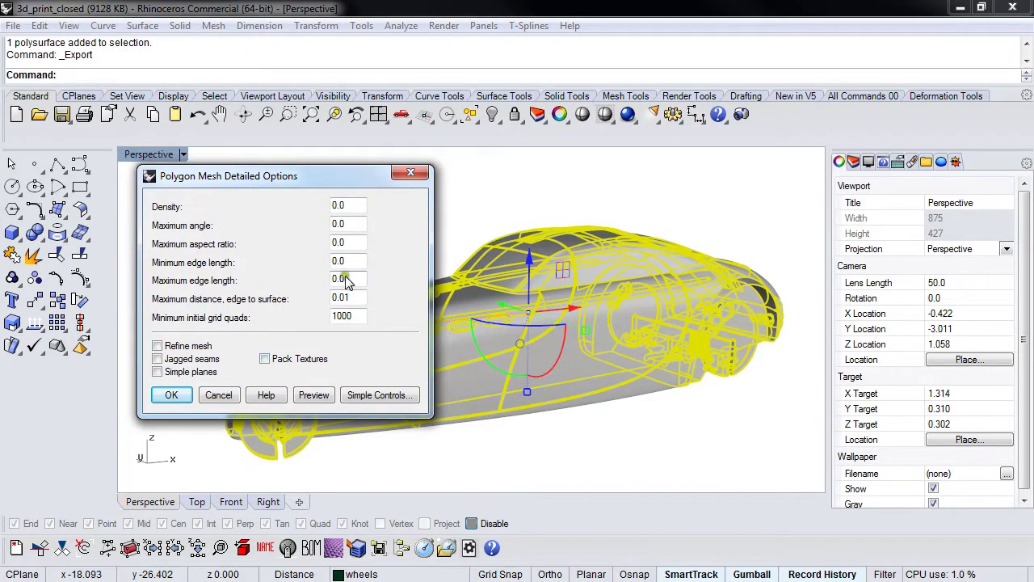
{"action": "left_click", "coordinate": [374, 394]}
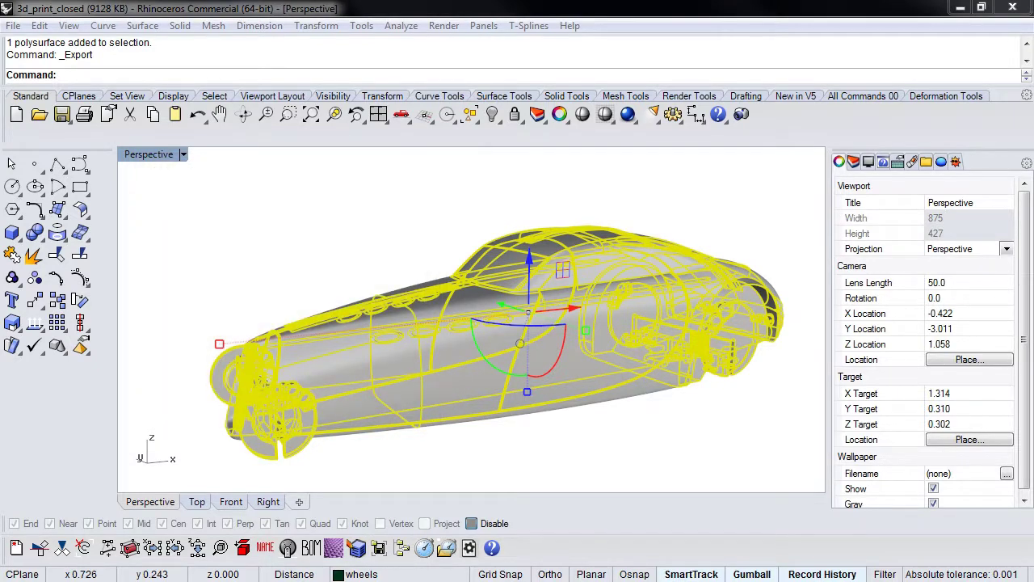
{"action": "left_click_drag", "start_coordinate": [93, 268], "coordinate": [165, 190]}
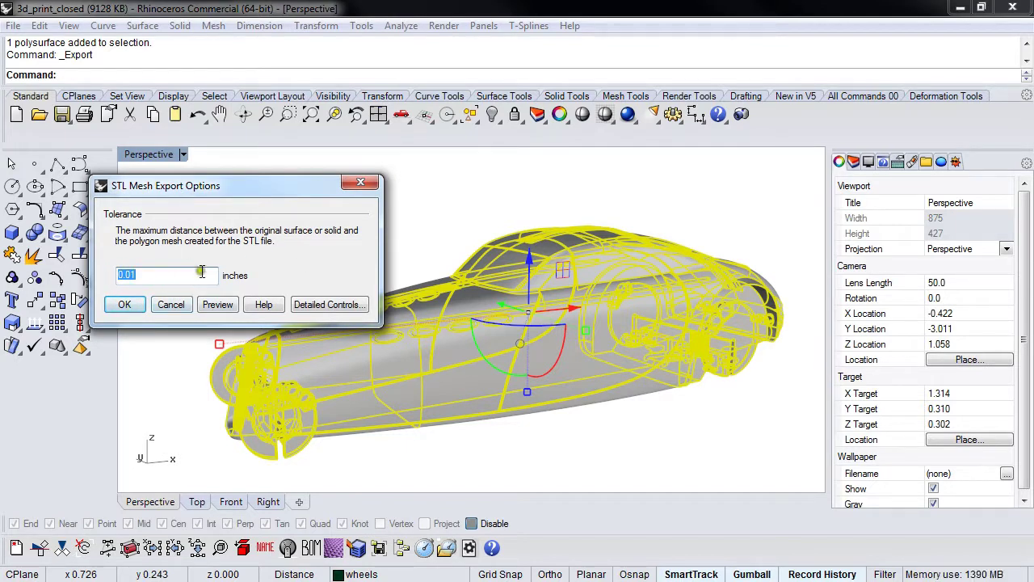
{"action": "left_click_drag", "start_coordinate": [242, 185], "coordinate": [231, 150]}
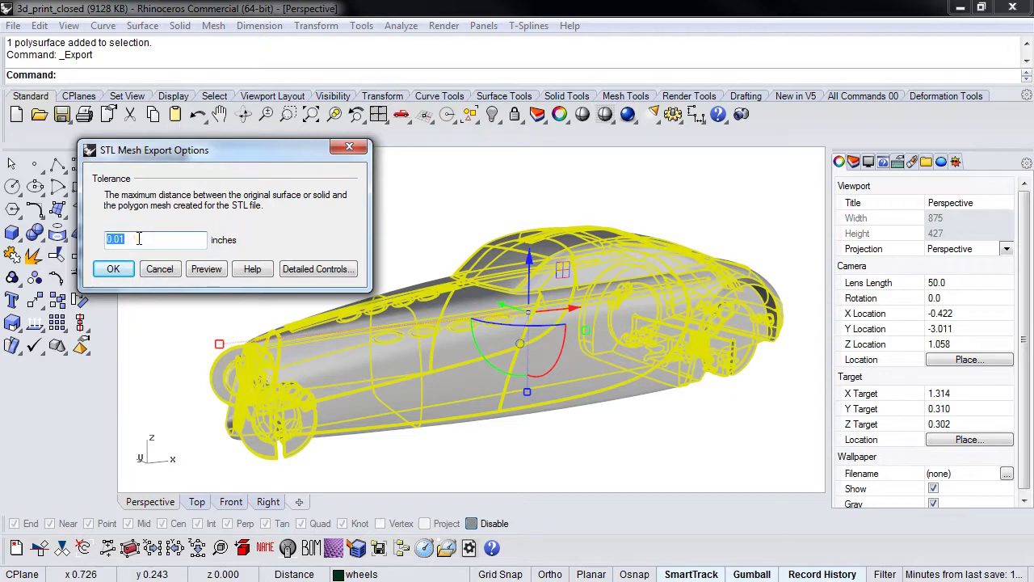
{"action": "left_click", "coordinate": [160, 269]}
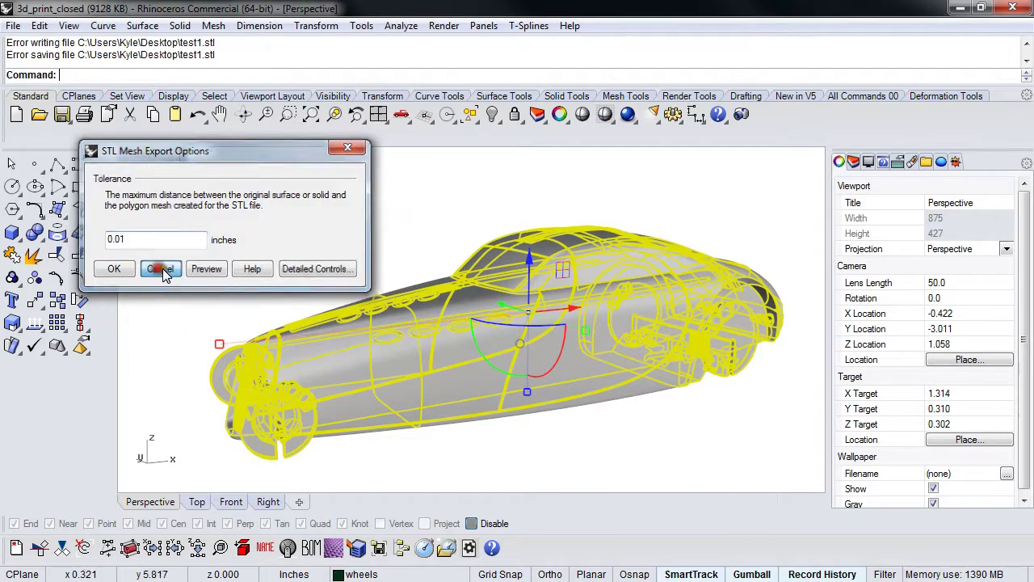
{"action": "left_click", "coordinate": [342, 265]}
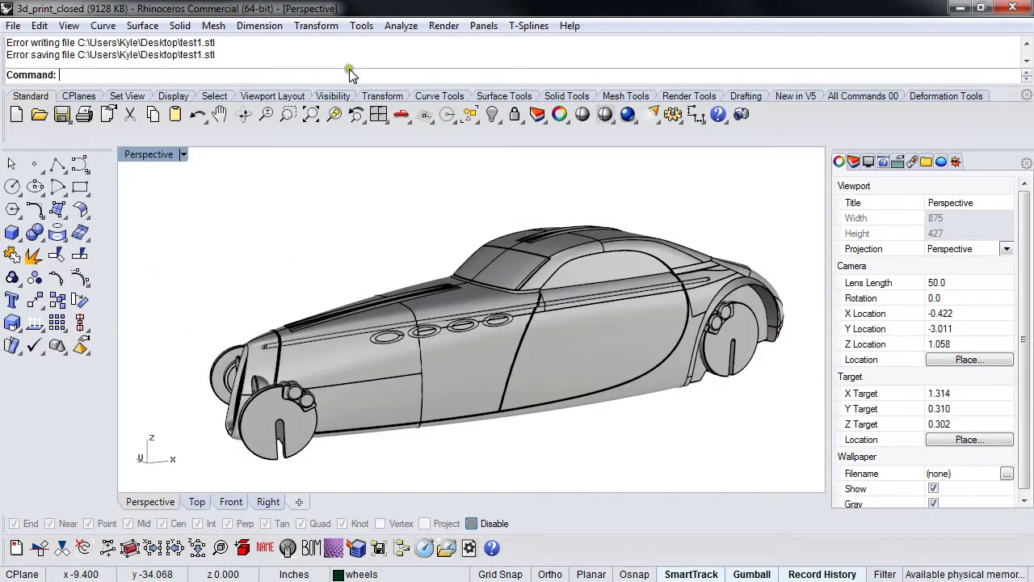
{"action": "left_click", "coordinate": [361, 26]}
{"action": "left_click", "coordinate": [296, 363]}
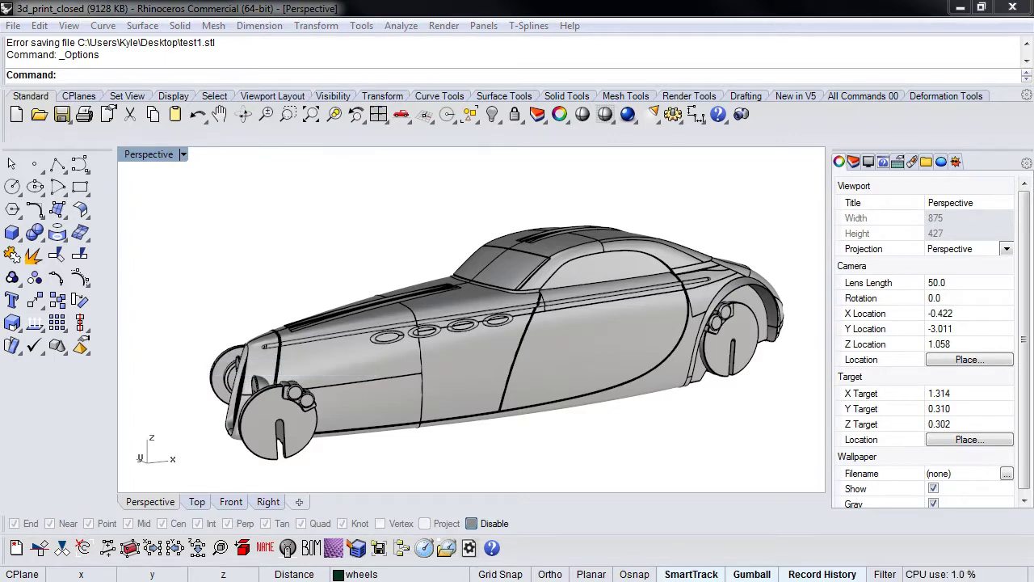
{"action": "left_click_drag", "start_coordinate": [249, 74], "coordinate": [363, 97]}
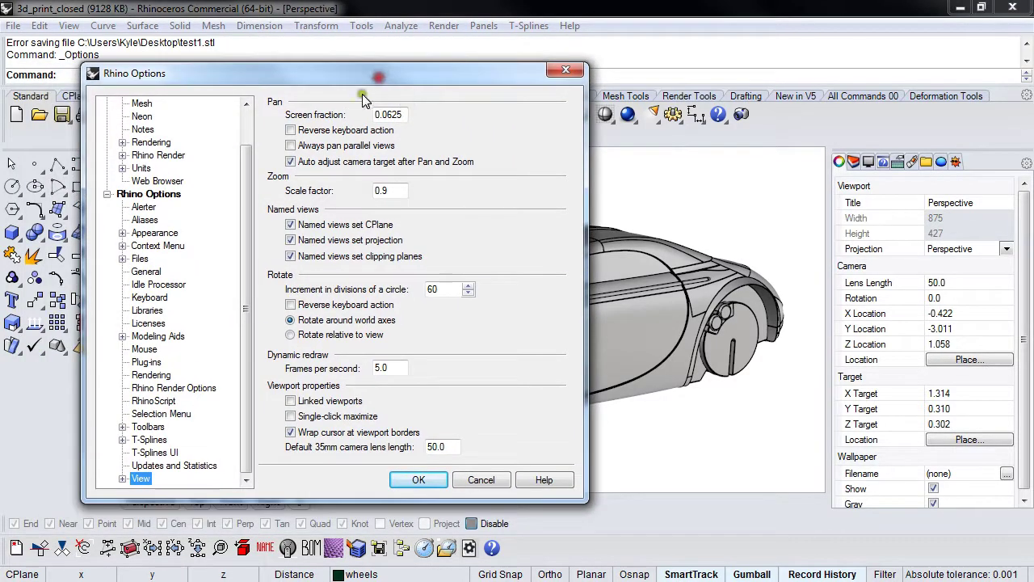
{"action": "left_click", "coordinate": [141, 168]}
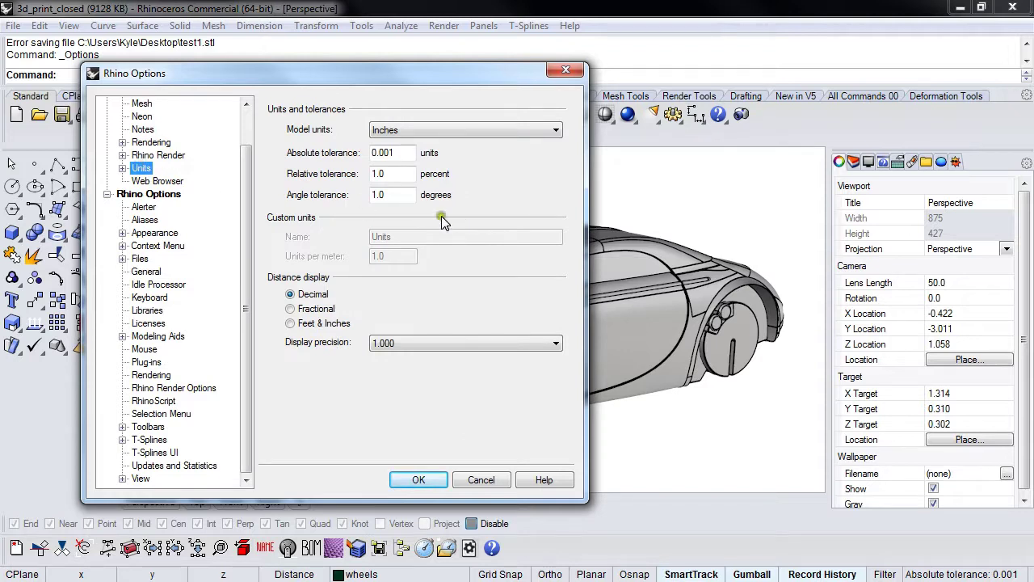
{"action": "left_click", "coordinate": [438, 129]}
{"action": "left_click", "coordinate": [438, 129]}
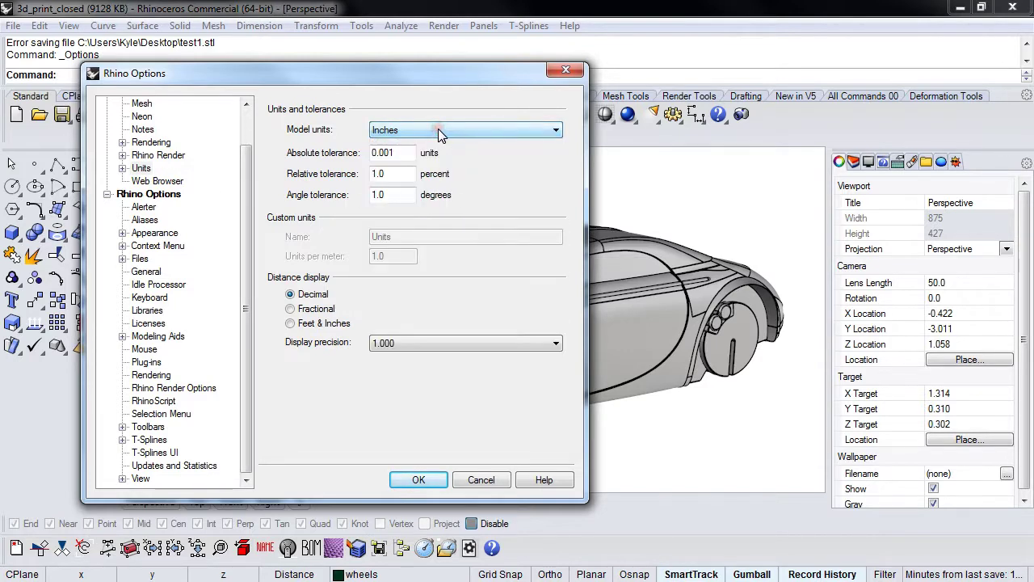
{"action": "double_click", "coordinate": [377, 153]}
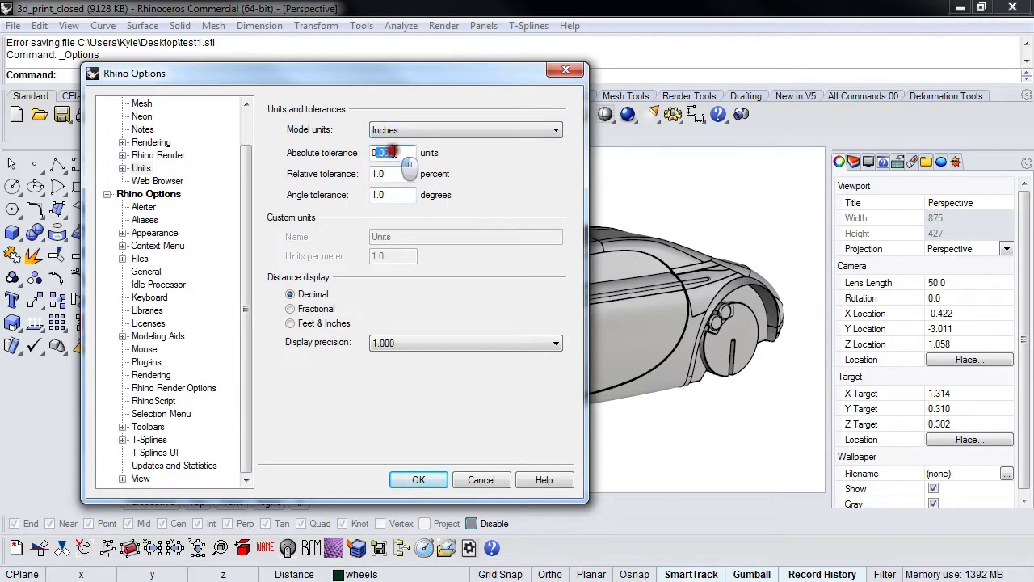
{"action": "left_click", "coordinate": [372, 152]}
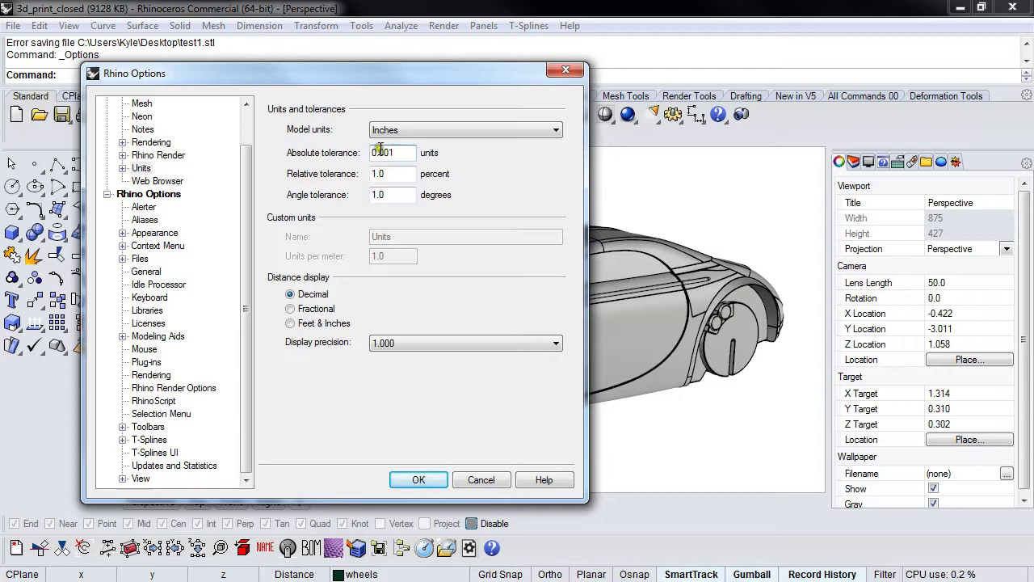
Close Options, turn the view side-on, and try a linear dimension before abandoning it.
{"action": "left_click", "coordinate": [481, 482]}
{"action": "scroll", "coordinate": [468, 416], "scroll_direction": "down", "scroll_amount": 3}
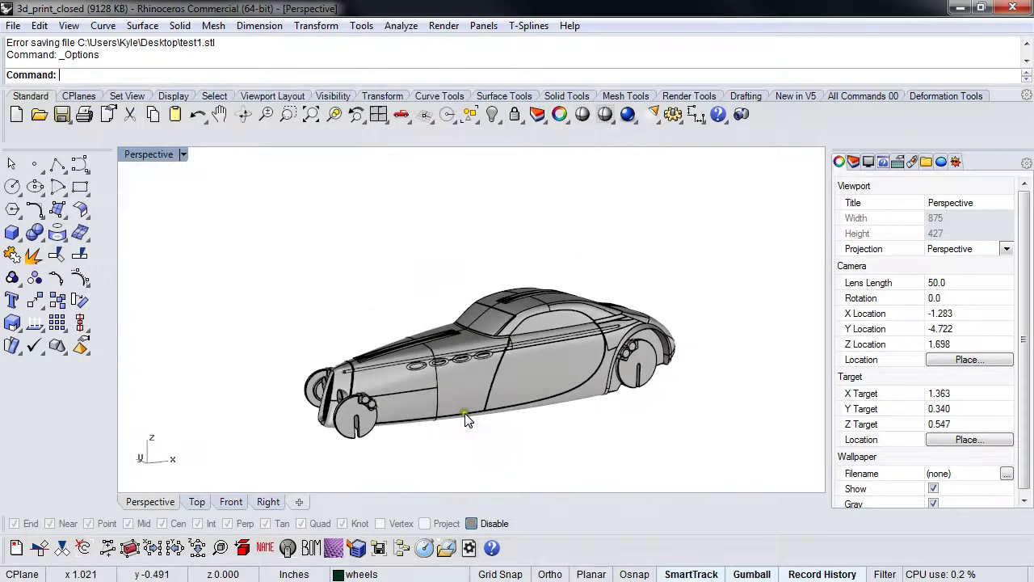
{"action": "mouse_move", "coordinate": [473, 422]}
{"action": "right_mouse_down"}
{"action": "mouse_move", "coordinate": [461, 415]}
{"action": "mouse_move", "coordinate": [520, 429]}
{"action": "mouse_move", "coordinate": [471, 421]}
{"action": "right_mouse_up"}
{"action": "type", "text": "f"}
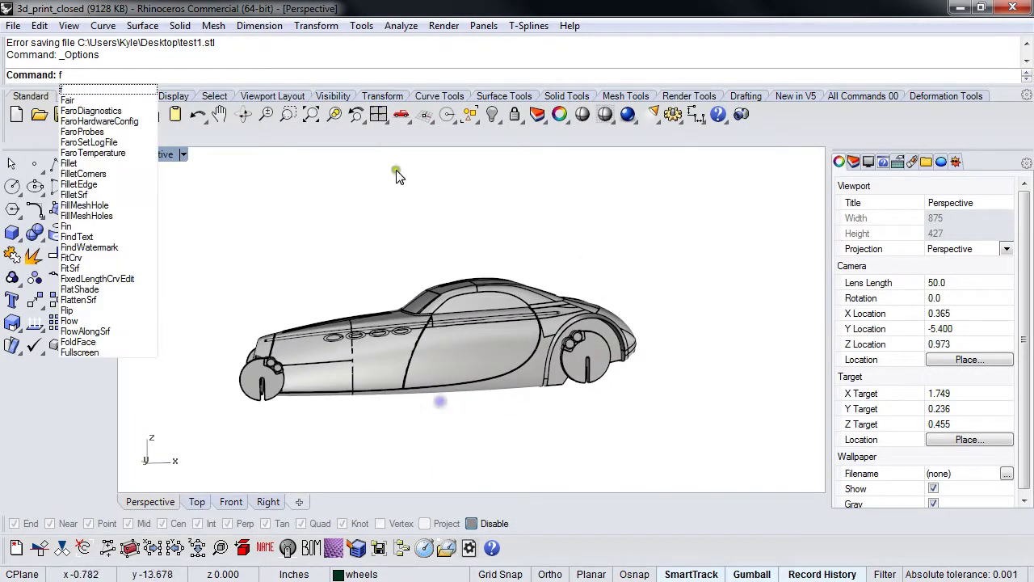
{"action": "left_click", "coordinate": [258, 26]}
{"action": "left_click", "coordinate": [247, 46]}
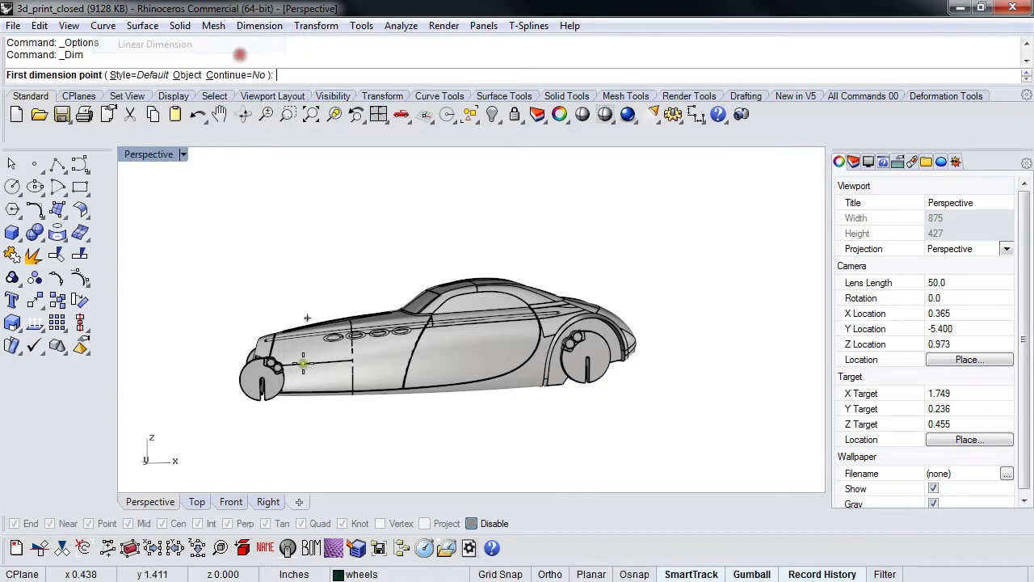
{"action": "left_click", "coordinate": [231, 375]}
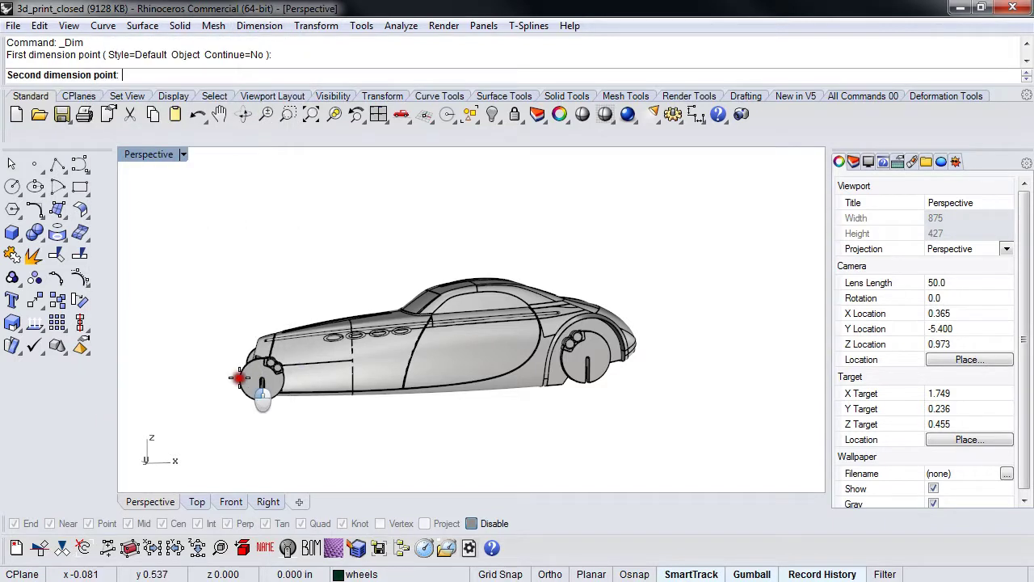
{"action": "left_click", "coordinate": [637, 342]}
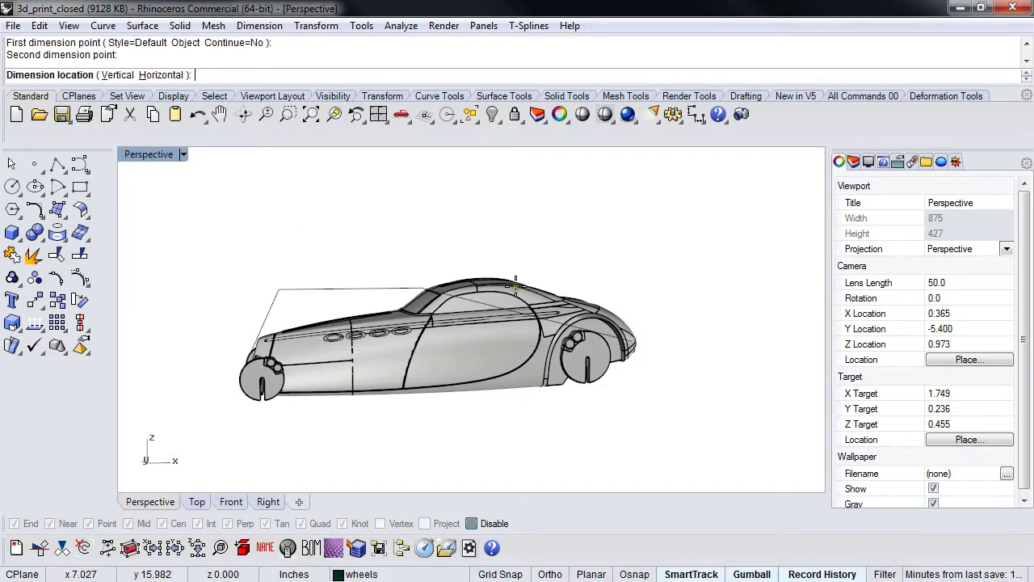
{"action": "key", "text": "Escape"}
In the front view, place a 2.98 linear dimension above the car from front wheel to rear.
{"action": "key", "text": "Return"}
{"action": "key", "text": "ctrl+F2"}
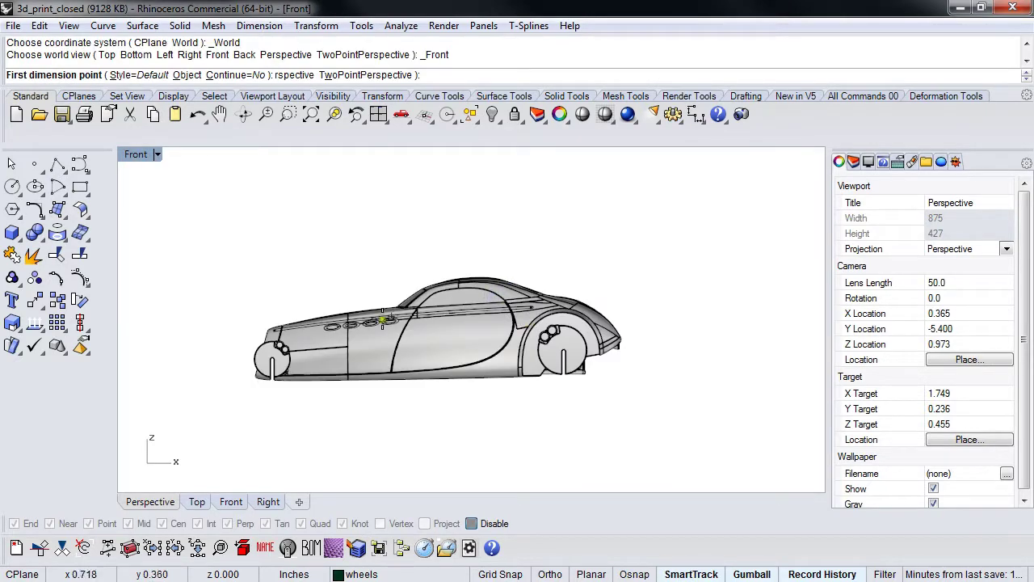
{"action": "scroll", "coordinate": [263, 354], "scroll_direction": "up", "scroll_amount": 1}
{"action": "left_click", "coordinate": [250, 362]}
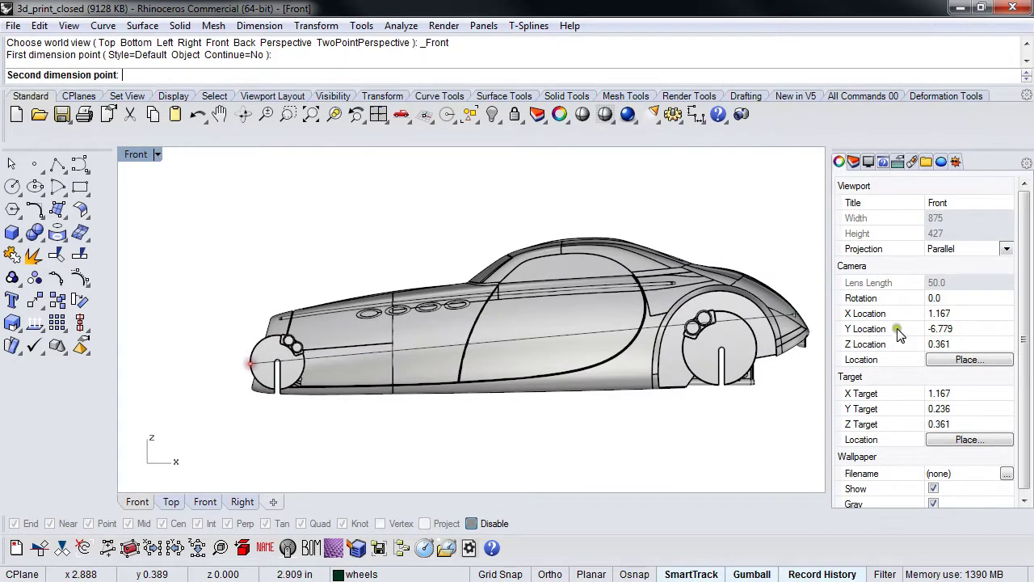
{"action": "left_click", "coordinate": [809, 332]}
{"action": "left_click", "coordinate": [531, 219]}
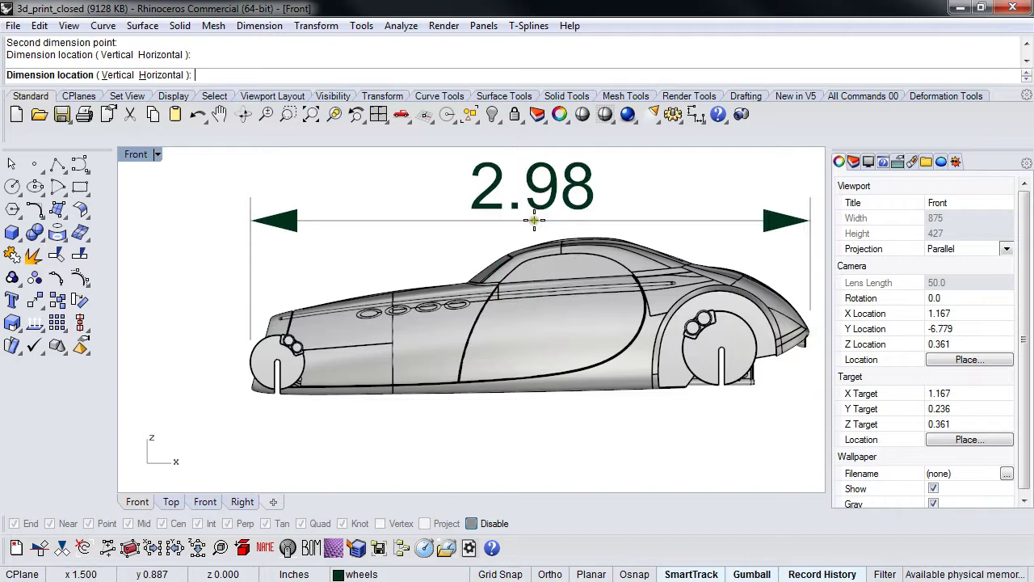
{"action": "scroll", "coordinate": [565, 275], "scroll_direction": "down", "scroll_amount": 2}
{"action": "left_click", "coordinate": [479, 257]}
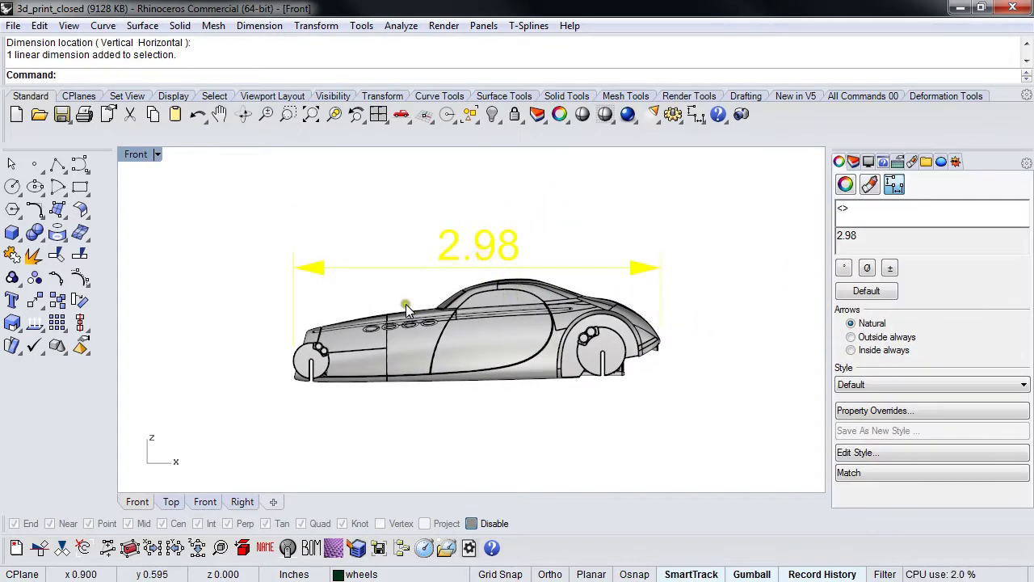
{"action": "left_click", "coordinate": [375, 219]}
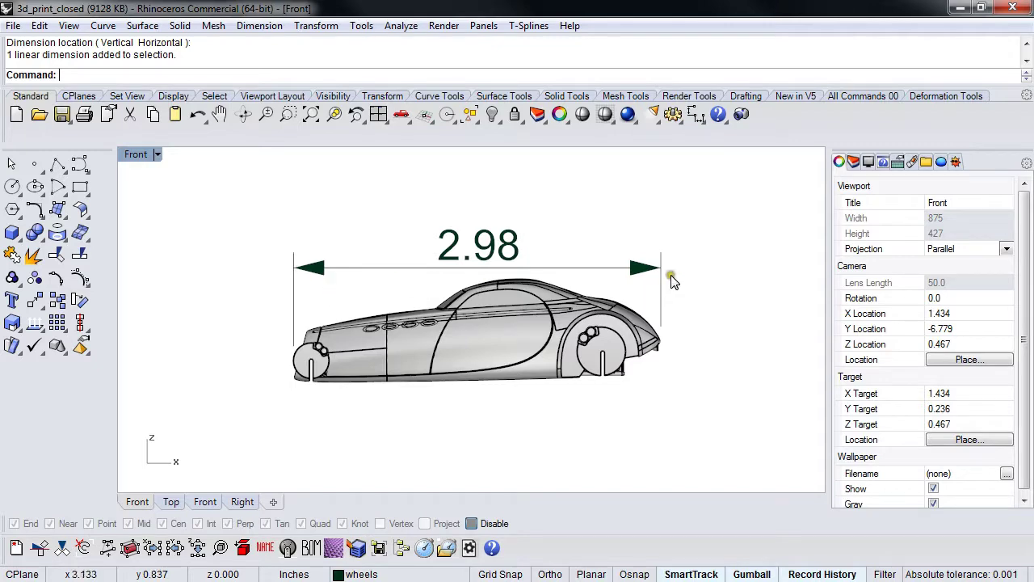
{"action": "left_click", "coordinate": [498, 250]}
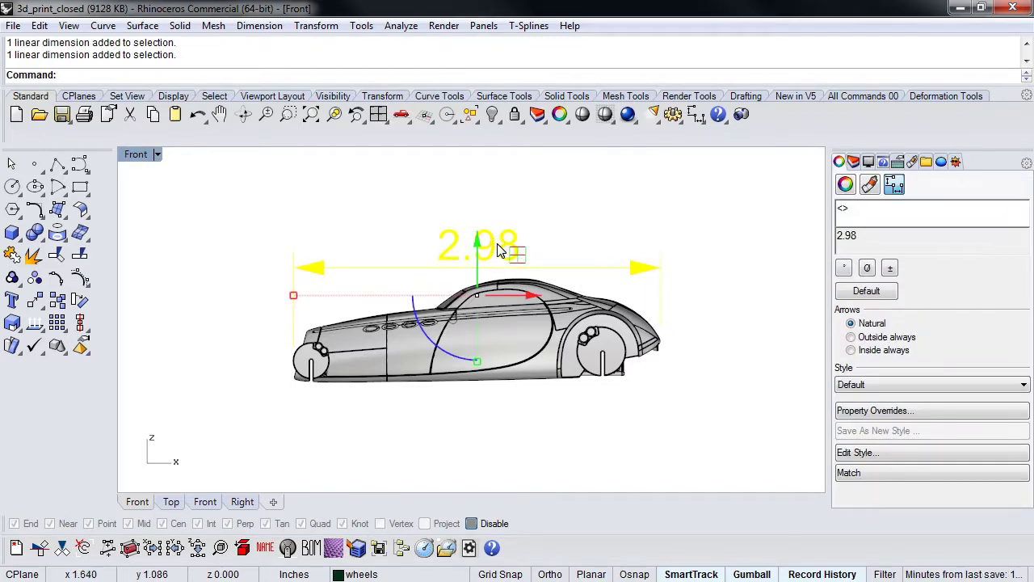
Delete the 2.98 dimension and open the Units page of Rhino Options.
{"action": "key", "text": "Delete"}
{"action": "left_click", "coordinate": [361, 25]}
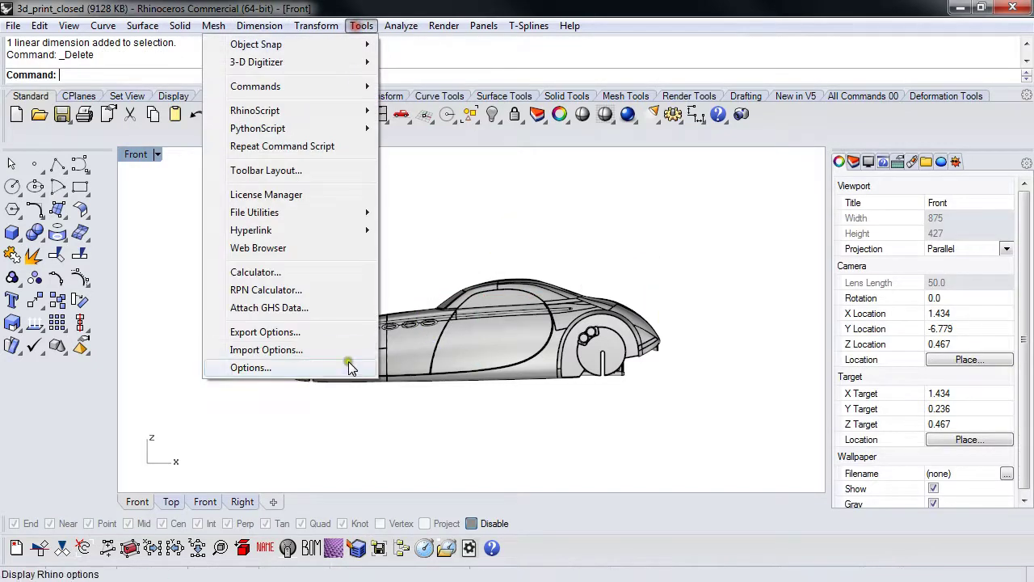
{"action": "left_click", "coordinate": [348, 362]}
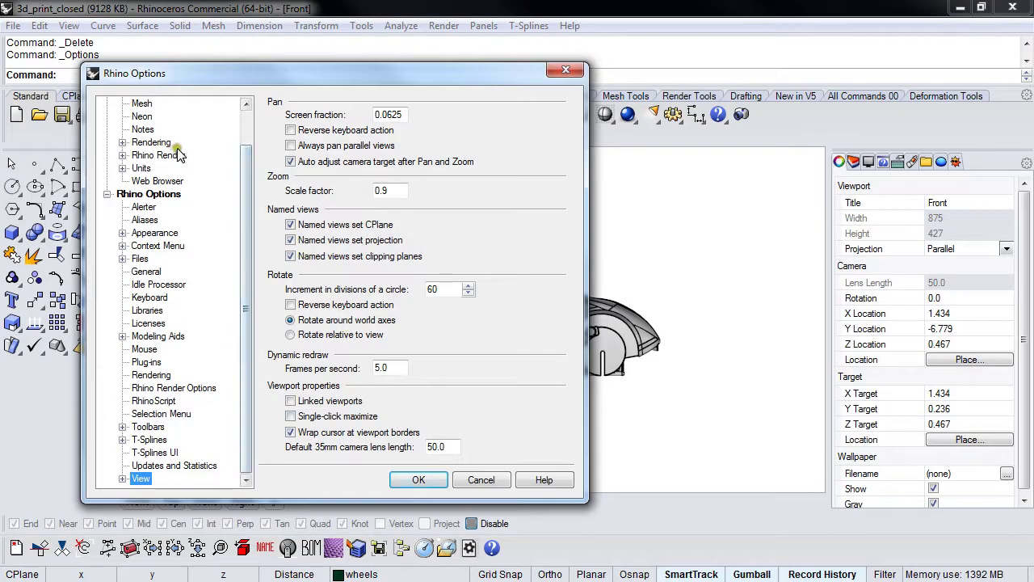
{"action": "left_click", "coordinate": [142, 168]}
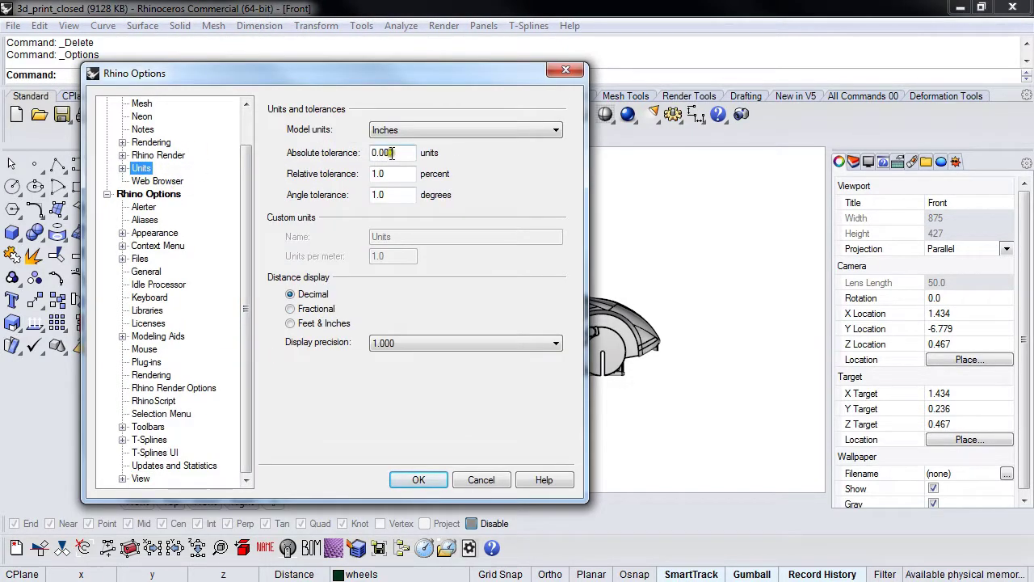
Try Feet and Millimeters as model units, then set them back to Inches.
{"action": "double_click", "coordinate": [378, 153]}
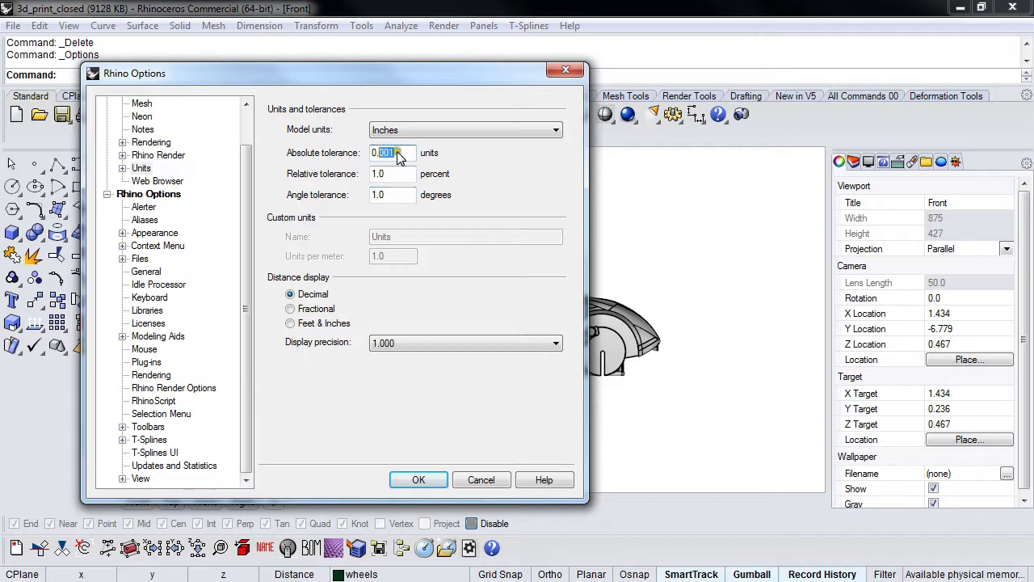
{"action": "left_click", "coordinate": [438, 131]}
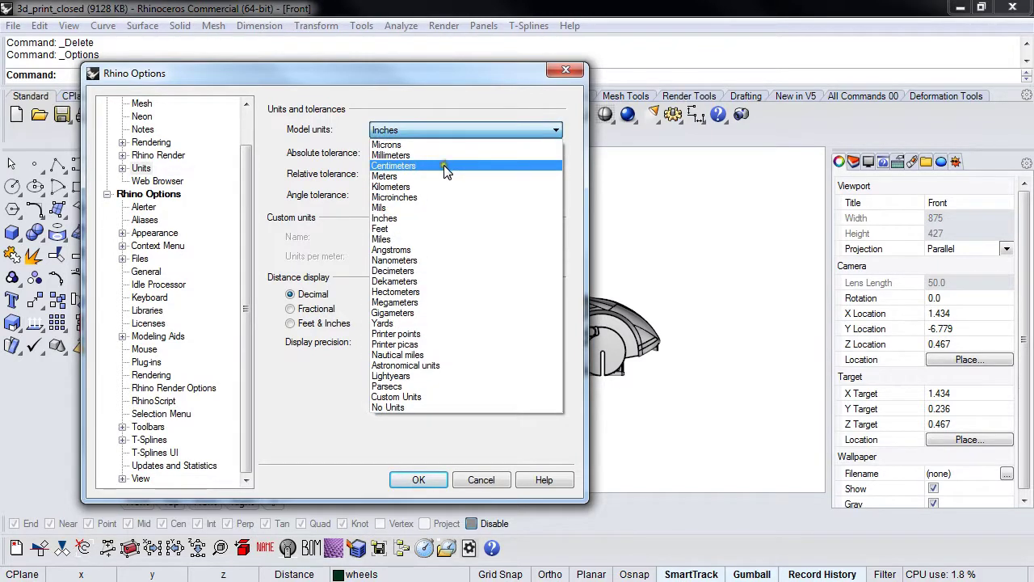
{"action": "left_click", "coordinate": [407, 231]}
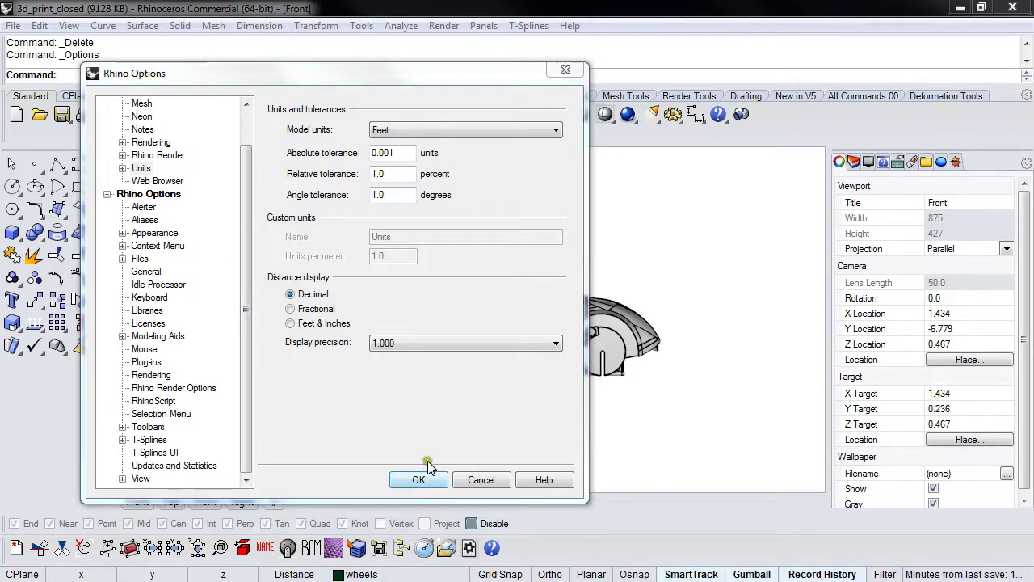
{"action": "left_click", "coordinate": [387, 161]}
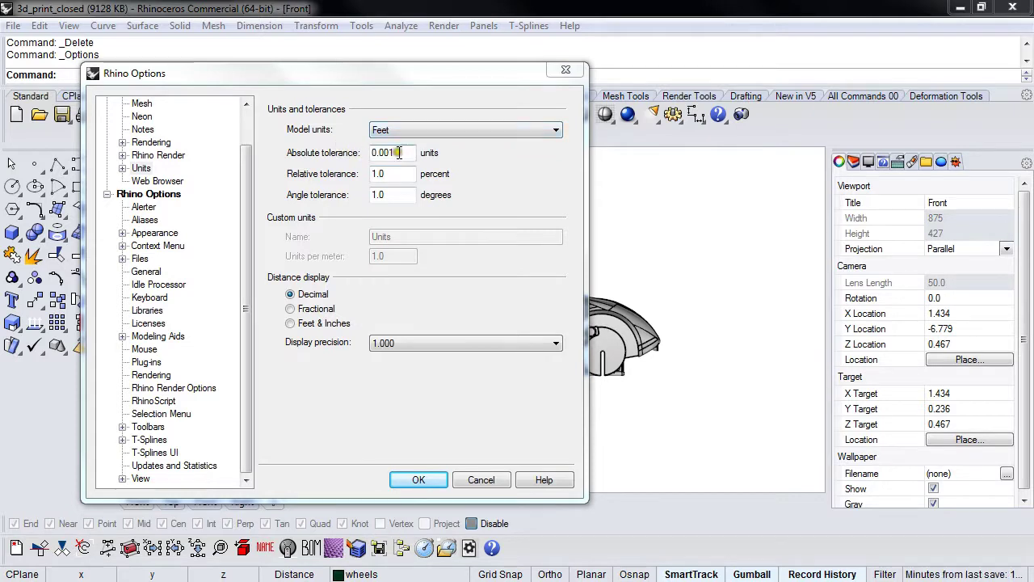
{"action": "double_click", "coordinate": [398, 152]}
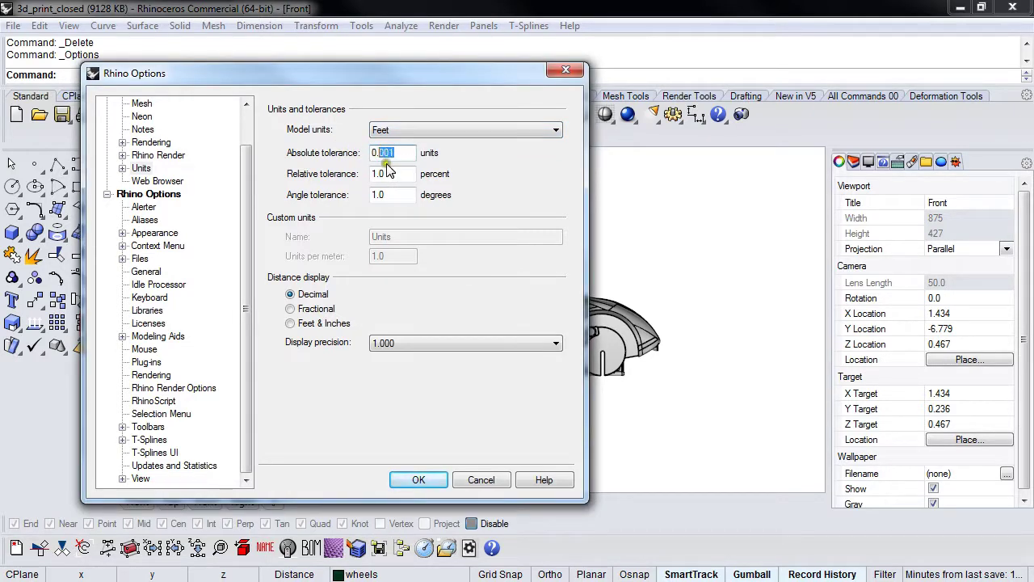
{"action": "left_click", "coordinate": [436, 130]}
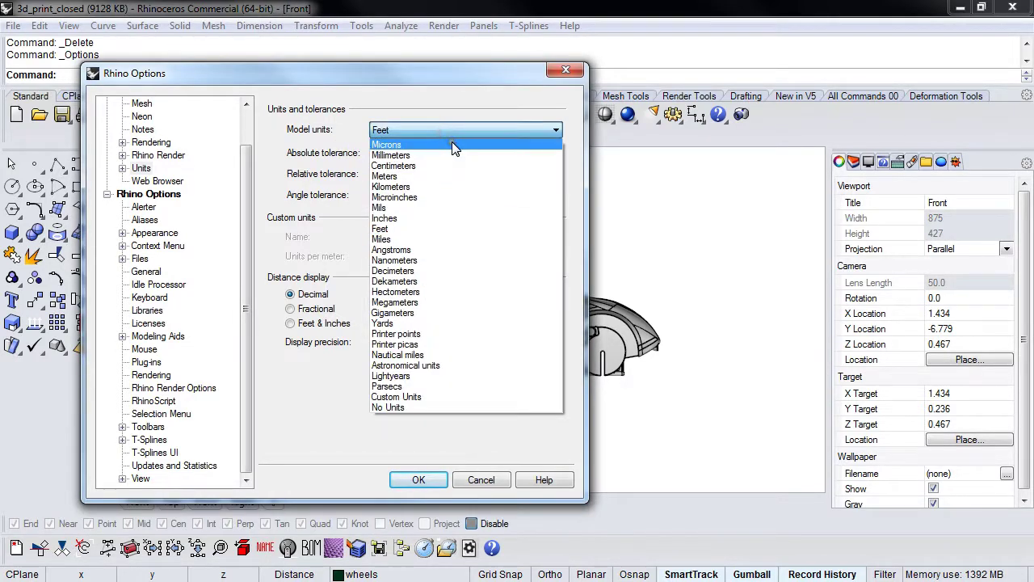
{"action": "left_click", "coordinate": [443, 155]}
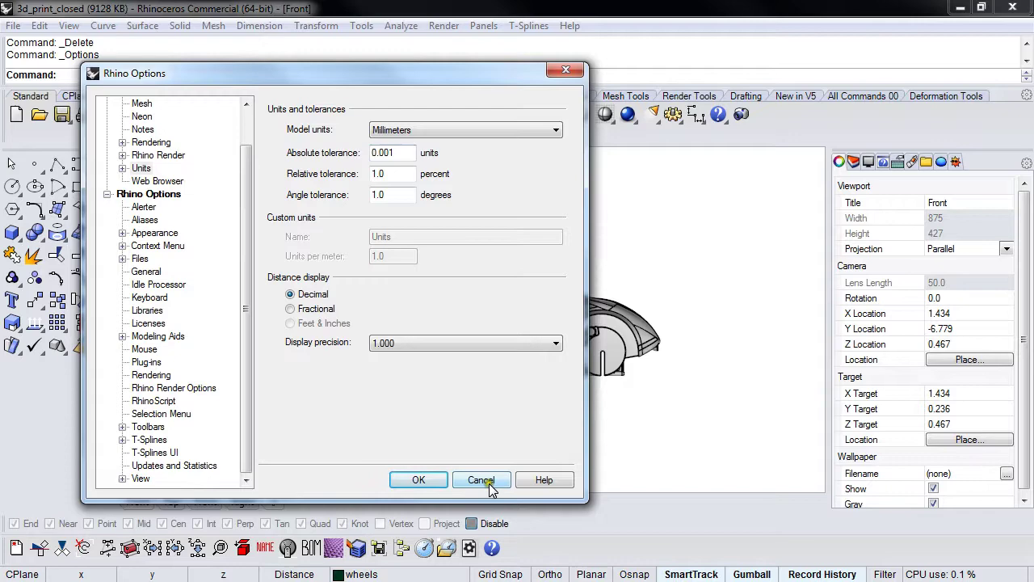
{"action": "left_click", "coordinate": [418, 129]}
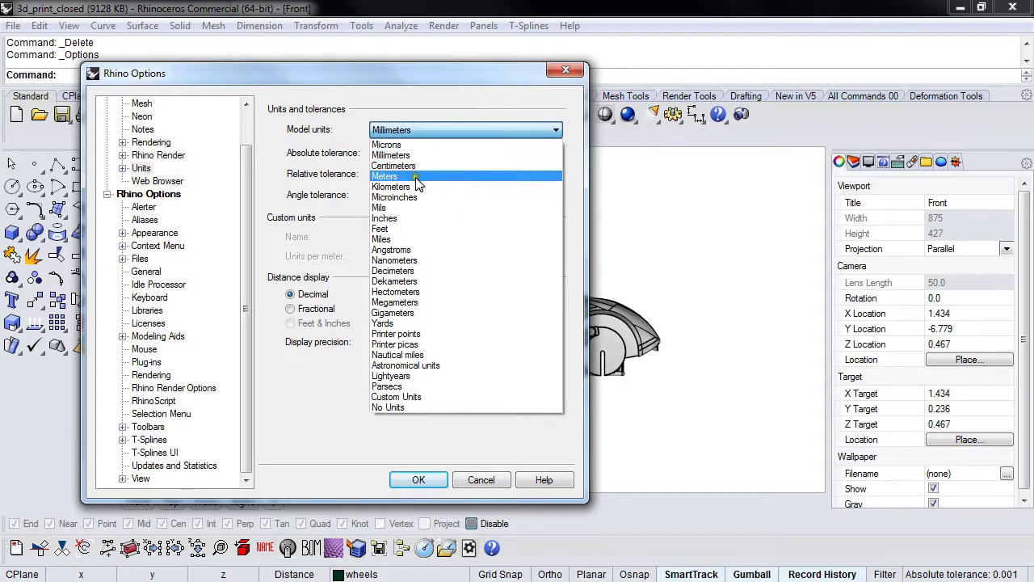
{"action": "left_click", "coordinate": [399, 218]}
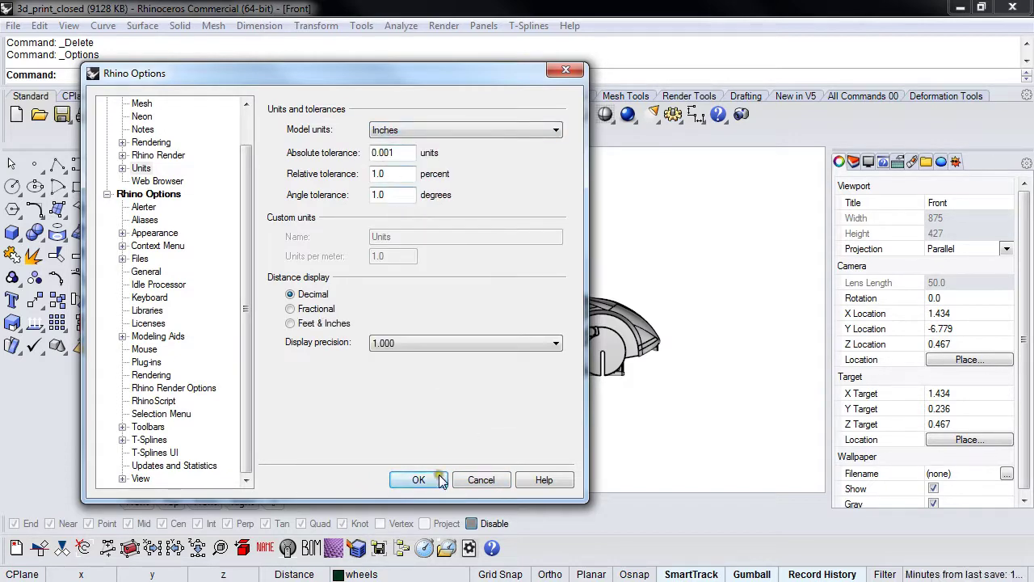
Close Options and export the selected car as STL 'test', reaching simple mesh controls.
{"action": "left_click", "coordinate": [419, 479]}
{"action": "left_click", "coordinate": [391, 328]}
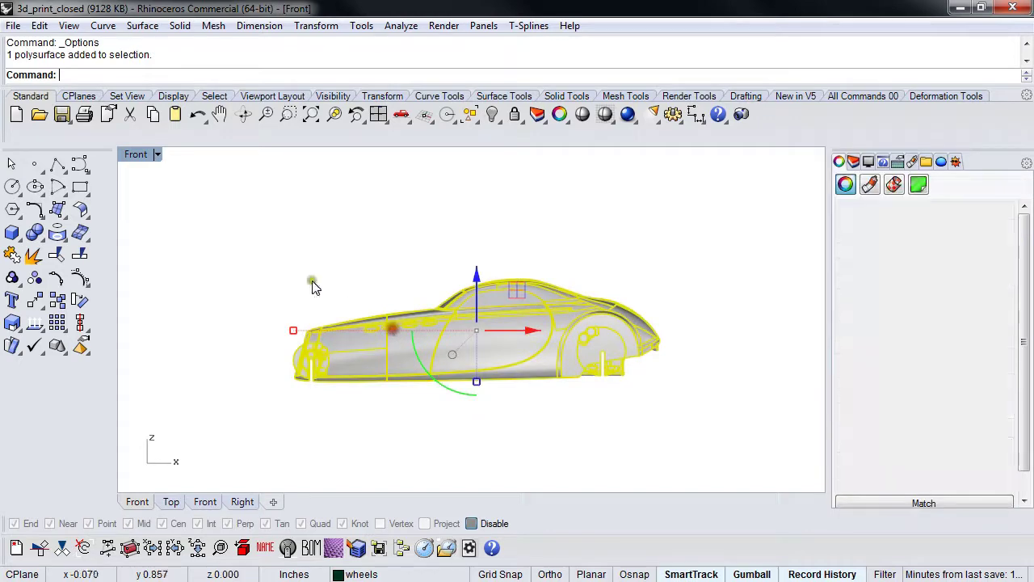
{"action": "left_click", "coordinate": [13, 25]}
{"action": "left_click", "coordinate": [83, 236]}
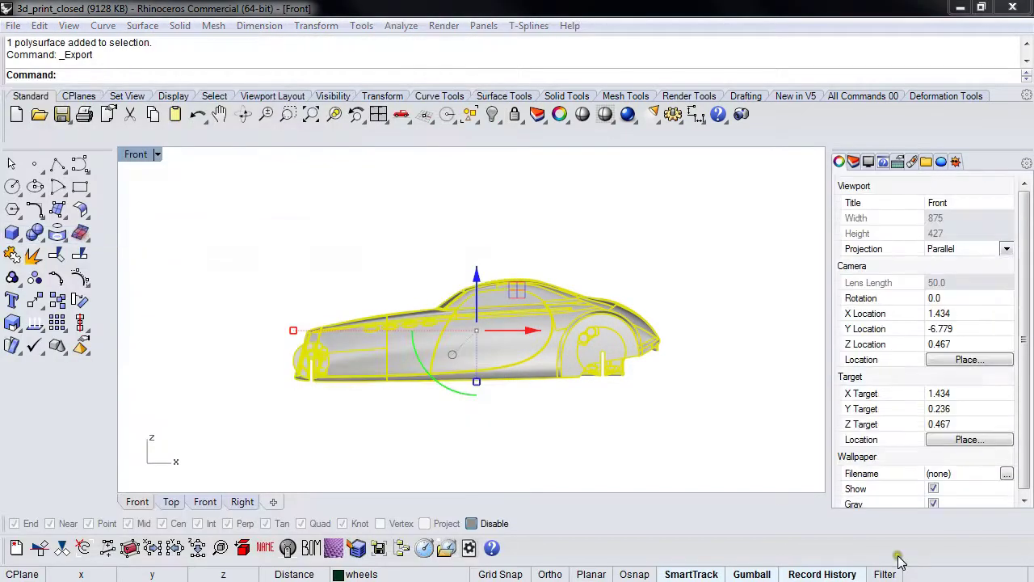
{"action": "type", "text": "test"}
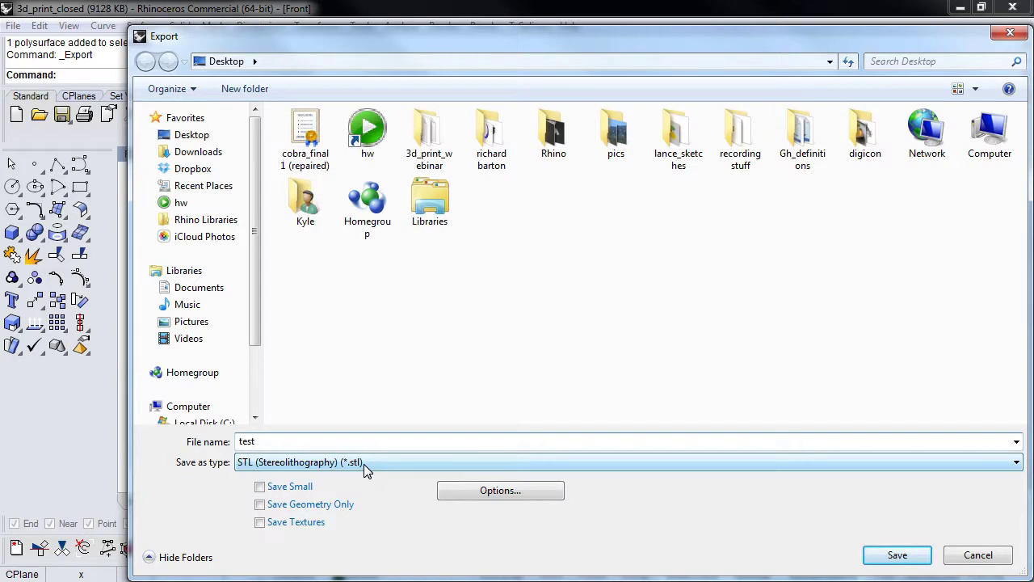
{"action": "key", "text": "Return"}
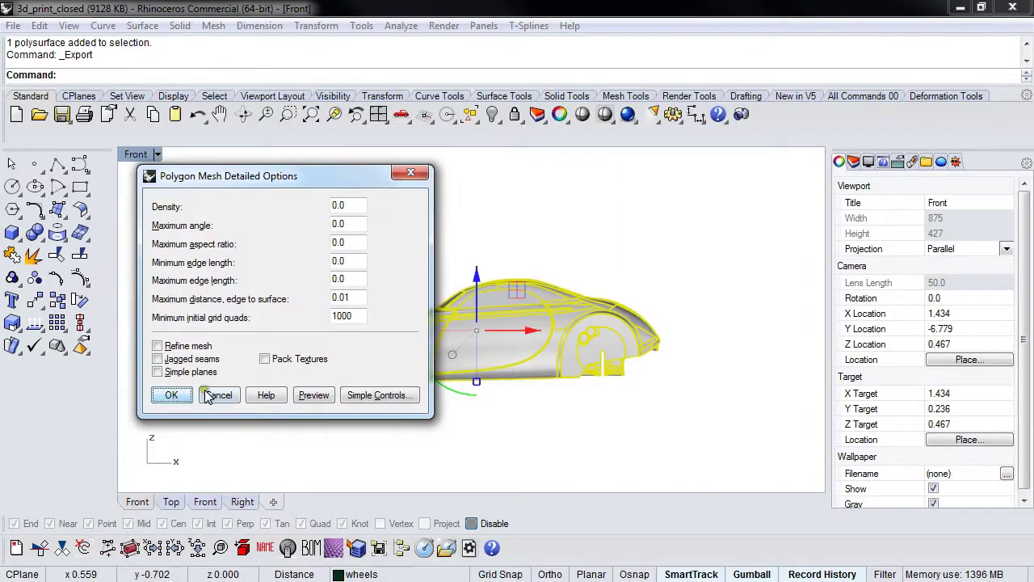
{"action": "left_click", "coordinate": [373, 395]}
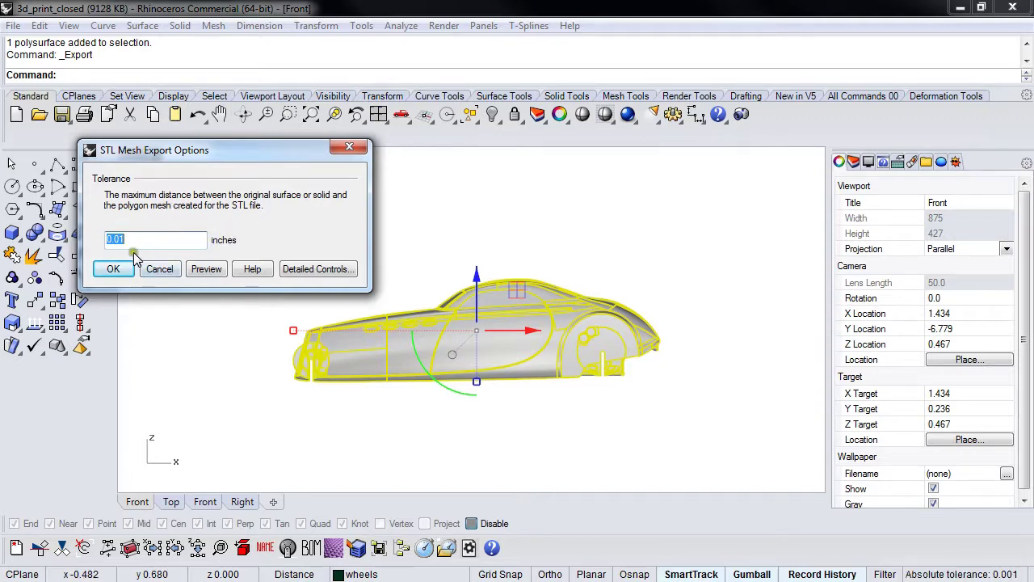
Set the STL mesh tolerance to 0.001 inches and preview the resulting mesh over the car.
{"action": "type", "text": "0.0"}
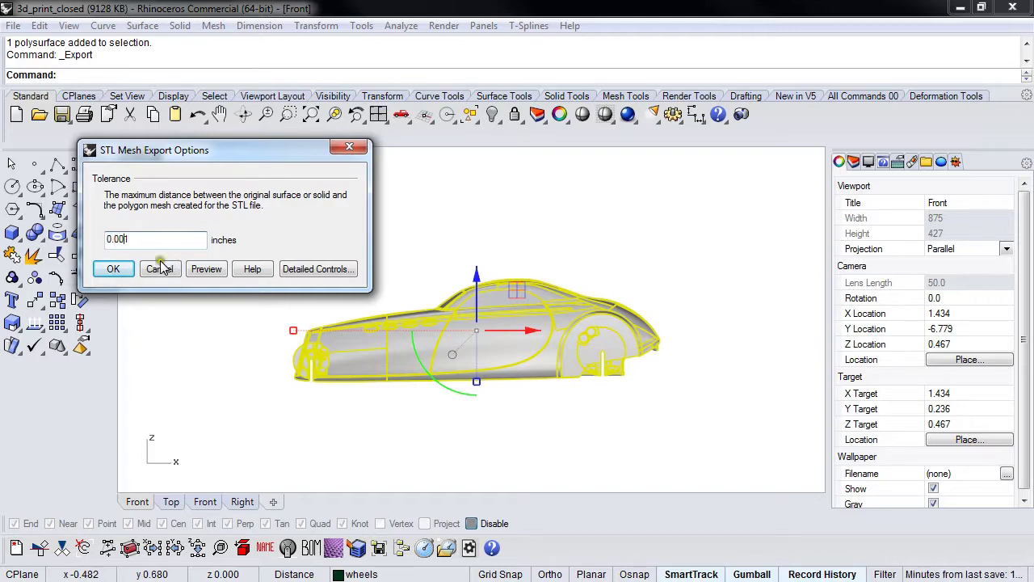
{"action": "type", "text": "01"}
{"action": "left_click", "coordinate": [210, 267]}
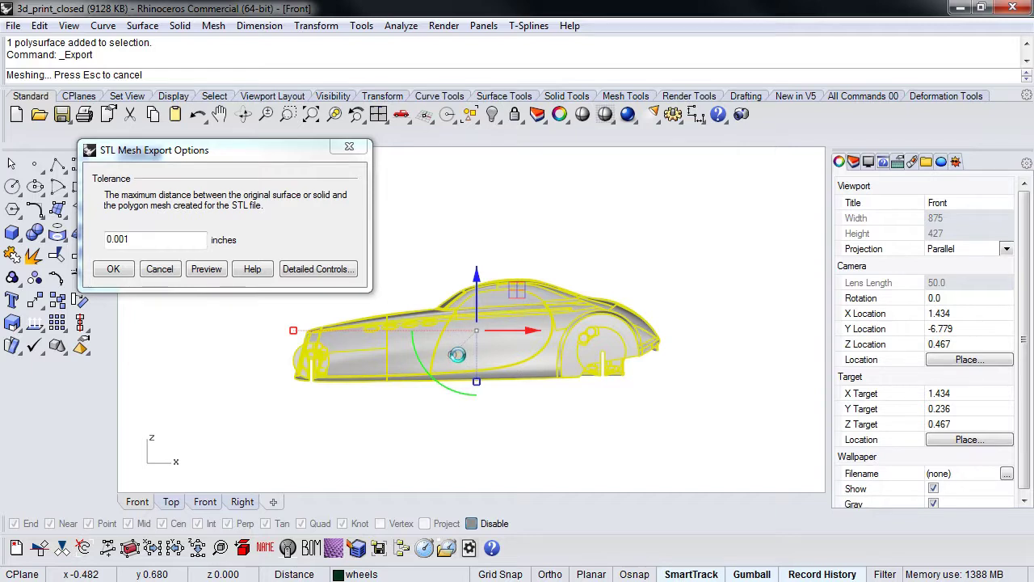
{"action": "mouse_move", "coordinate": [370, 412]}
{"action": "right_mouse_down"}
{"action": "mouse_move", "coordinate": [410, 437]}
{"action": "mouse_move", "coordinate": [357, 427]}
{"action": "right_mouse_up"}
{"action": "left_click", "coordinate": [123, 239]}
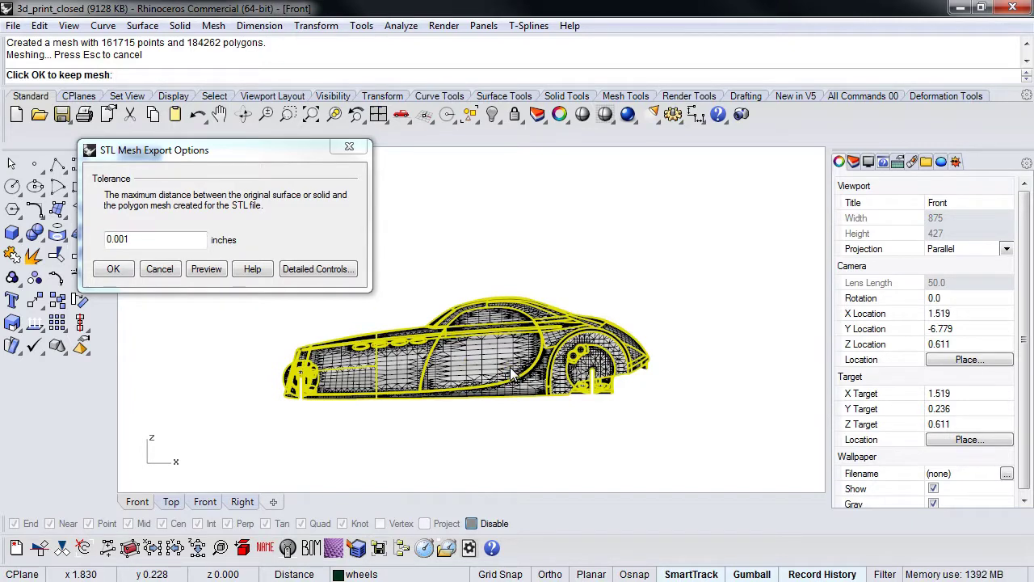
Zoom in and out and pan the Front view to inspect the preview mesh near the car's front.
{"action": "scroll", "coordinate": [506, 371], "scroll_direction": "up", "scroll_amount": 8}
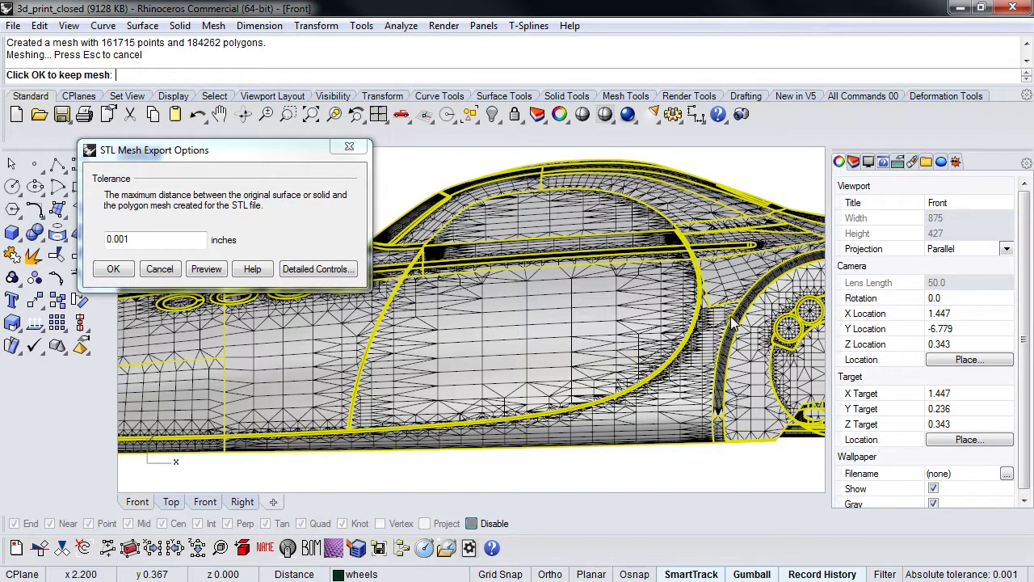
{"action": "scroll", "coordinate": [571, 347], "scroll_direction": "down", "scroll_amount": 3}
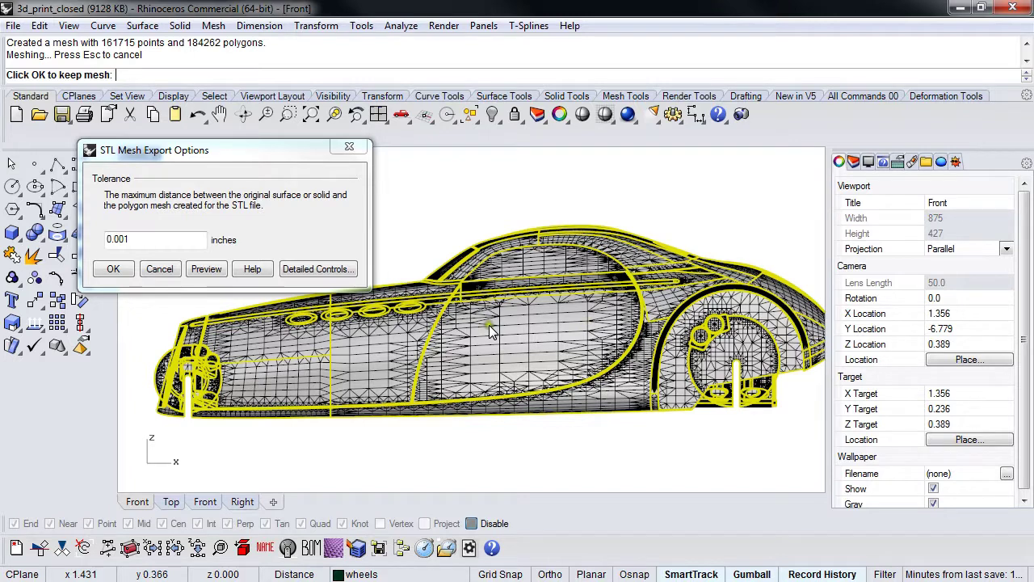
{"action": "scroll", "coordinate": [510, 333], "scroll_direction": "up", "scroll_amount": 2}
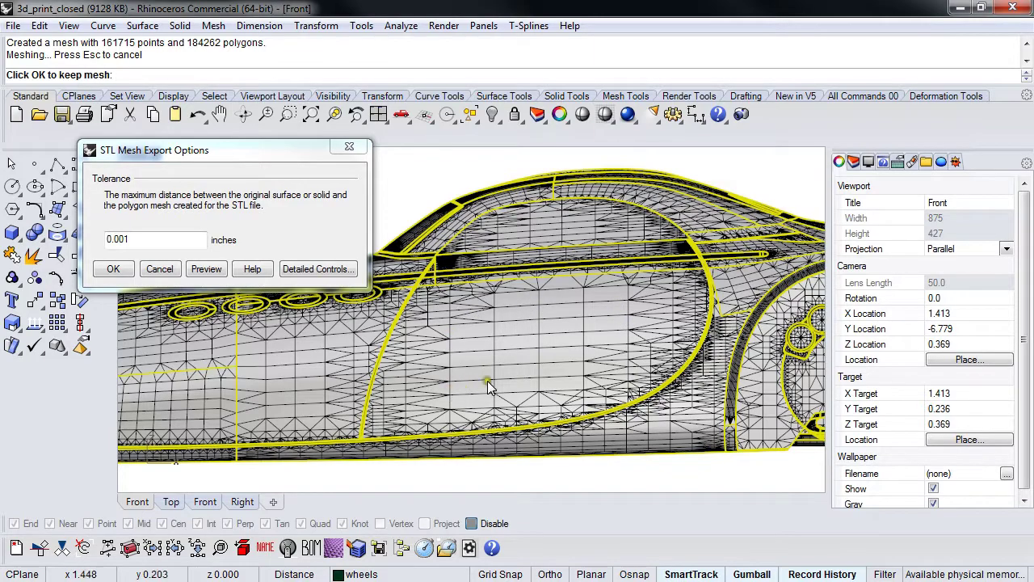
{"action": "scroll", "coordinate": [471, 371], "scroll_direction": "down", "scroll_amount": 3}
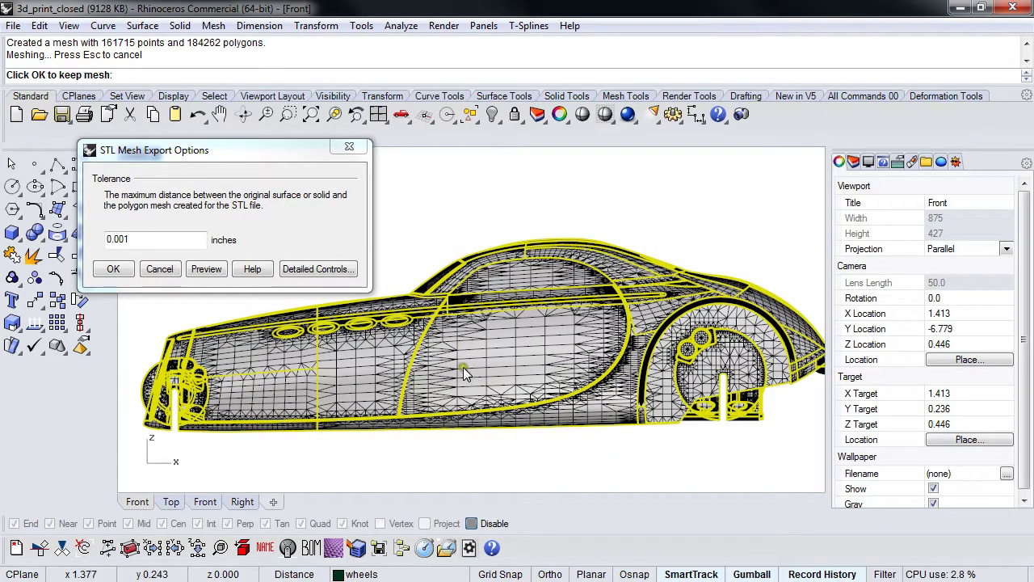
{"action": "scroll", "coordinate": [335, 341], "scroll_direction": "up", "scroll_amount": 6}
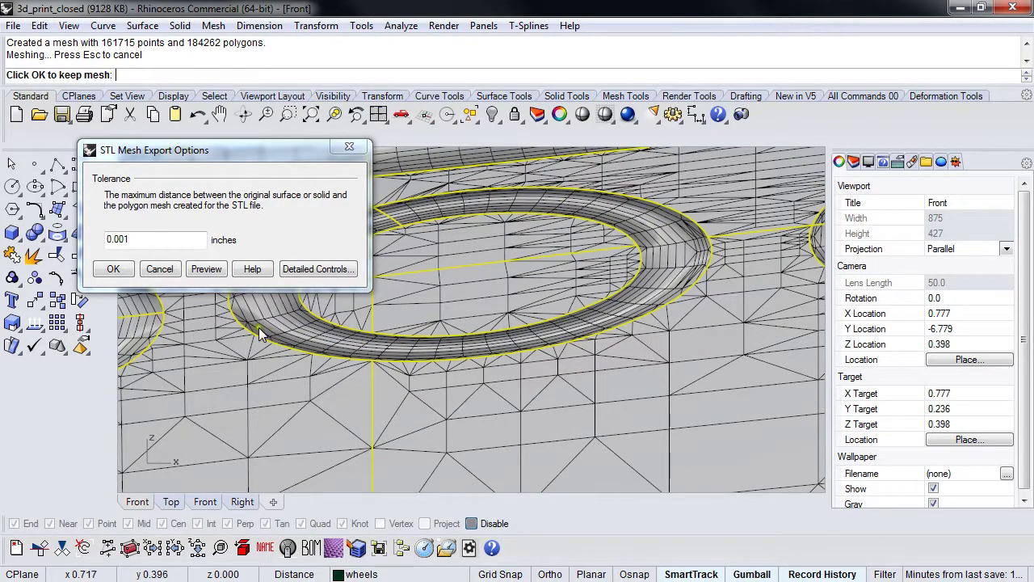
{"action": "scroll", "coordinate": [480, 336], "scroll_direction": "down", "scroll_amount": 5}
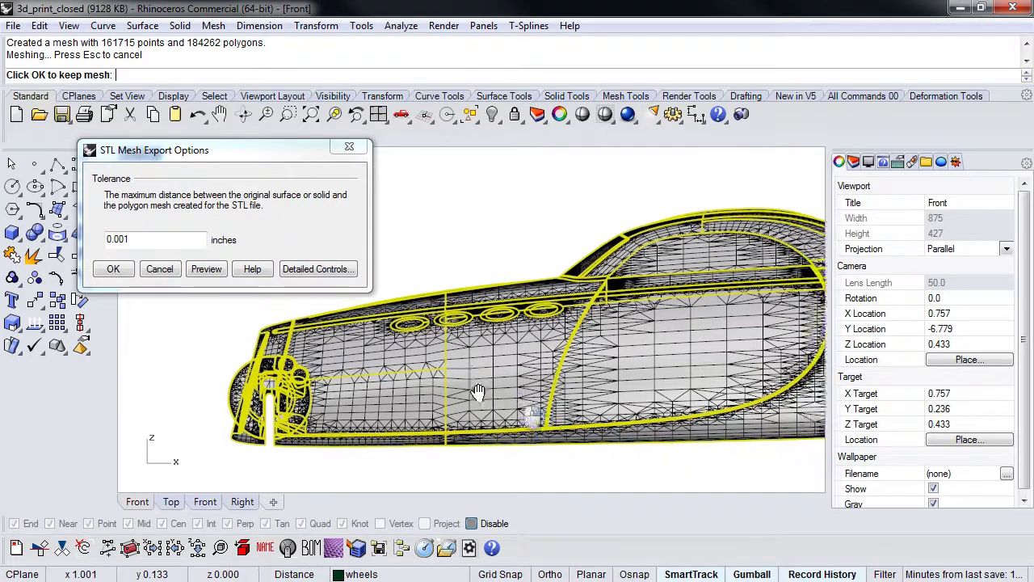
{"action": "right_click_drag", "start_coordinate": [478, 392], "coordinate": [423, 384]}
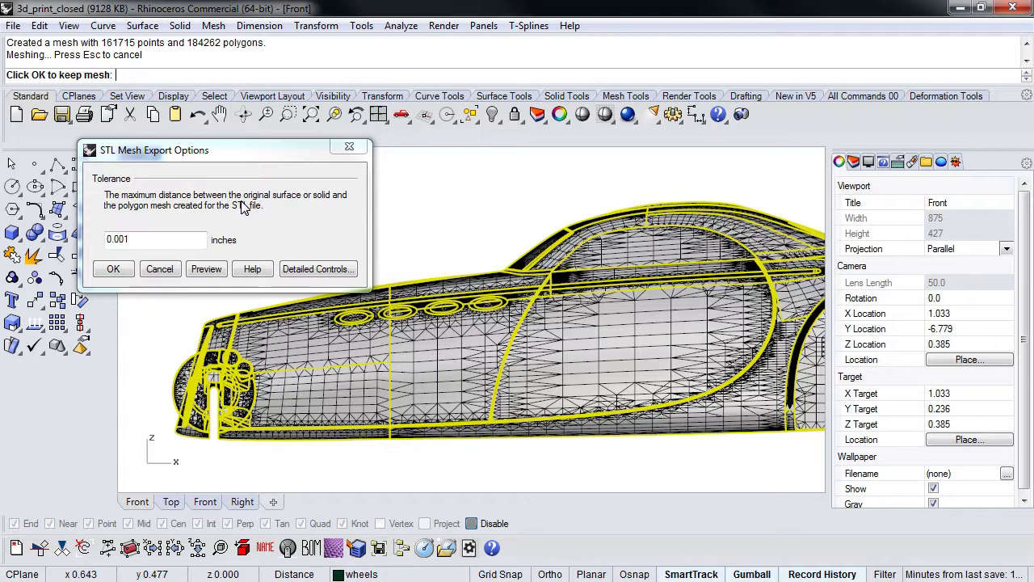
Open the detailed mesh controls and turn off Refine mesh and texture packing.
{"action": "left_click", "coordinate": [318, 269]}
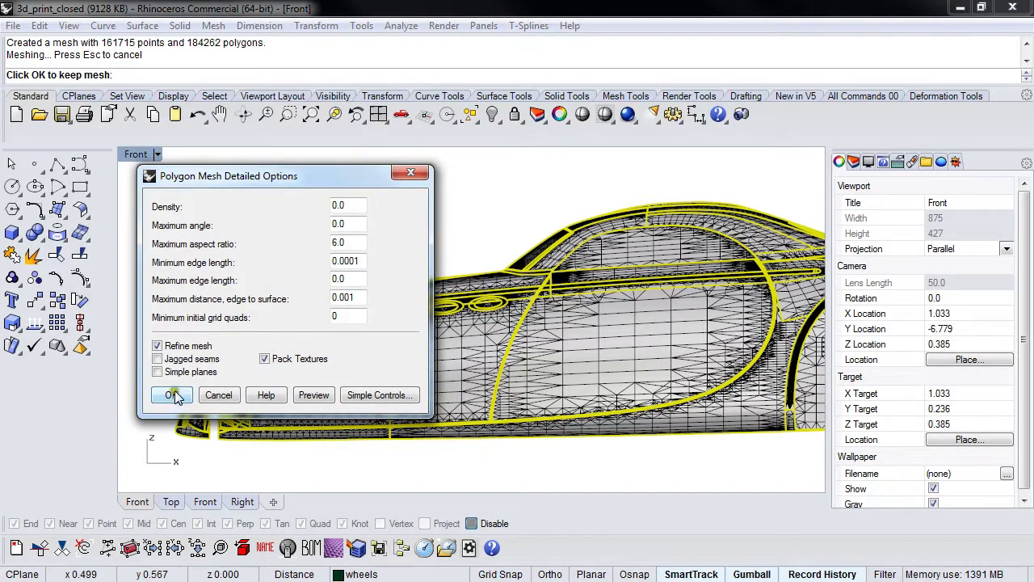
{"action": "left_click", "coordinate": [173, 346]}
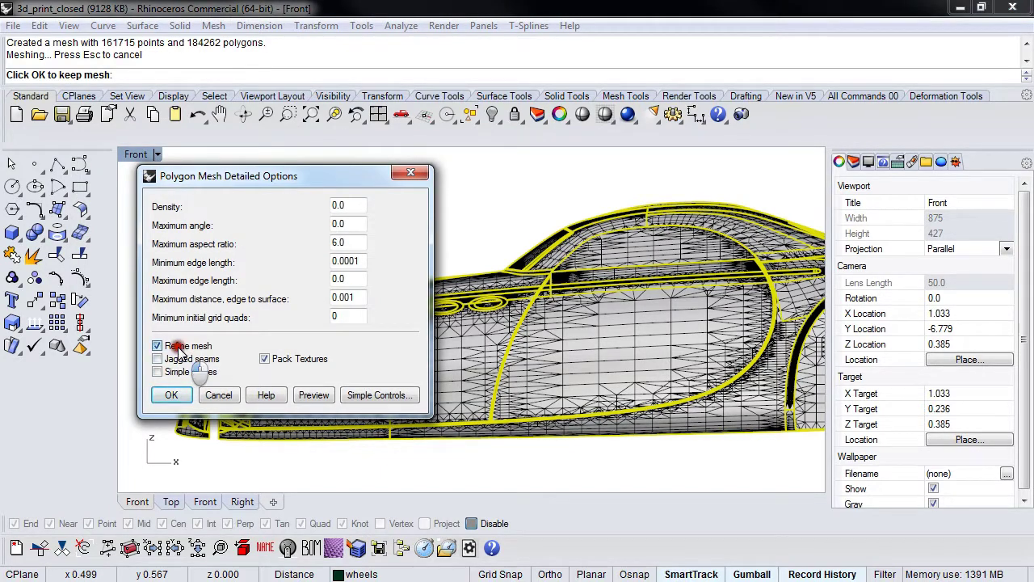
{"action": "left_click", "coordinate": [303, 361]}
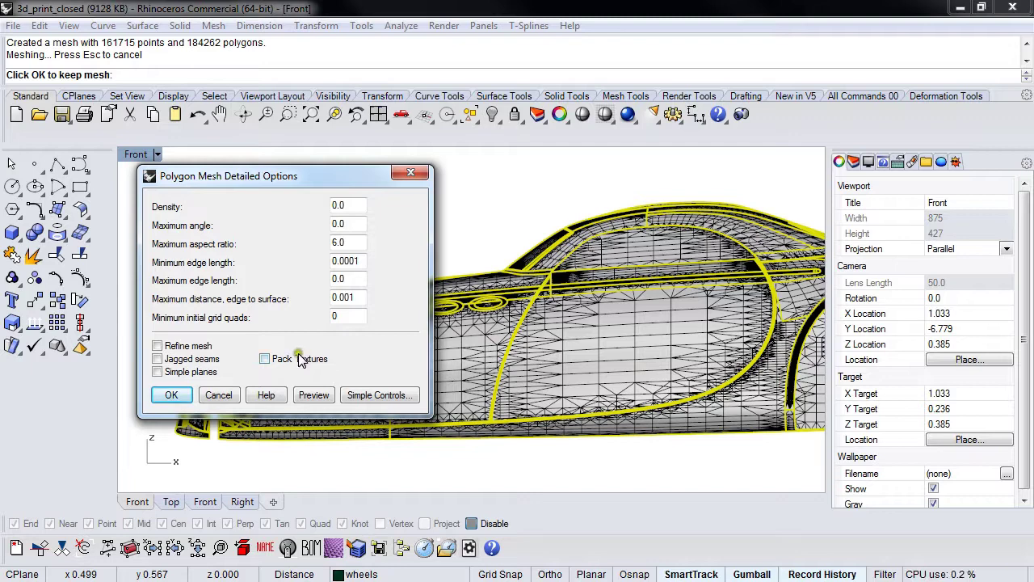
{"action": "mouse_move", "coordinate": [327, 175]}
{"action": "left_mouse_down"}
{"action": "mouse_move", "coordinate": [268, 163]}
{"action": "mouse_move", "coordinate": [290, 168]}
{"action": "mouse_move", "coordinate": [248, 200]}
{"action": "left_mouse_up"}
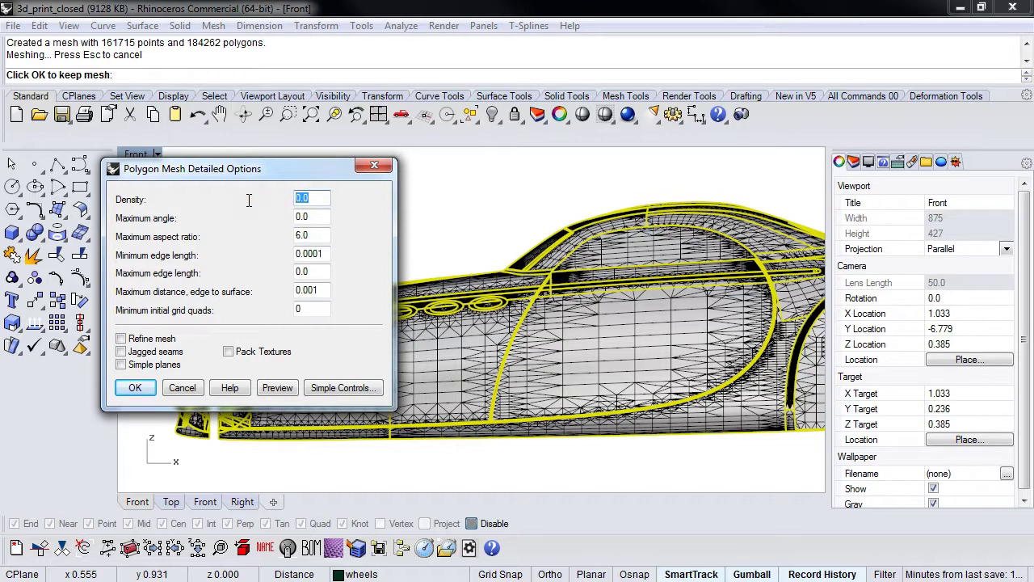
Enter density 1, zero aspect ratio and minimum edge length, then return to simple controls.
{"action": "type", "text": "1"}
{"action": "left_click_drag", "start_coordinate": [326, 239], "coordinate": [279, 241]}
{"action": "type", "text": "0"}
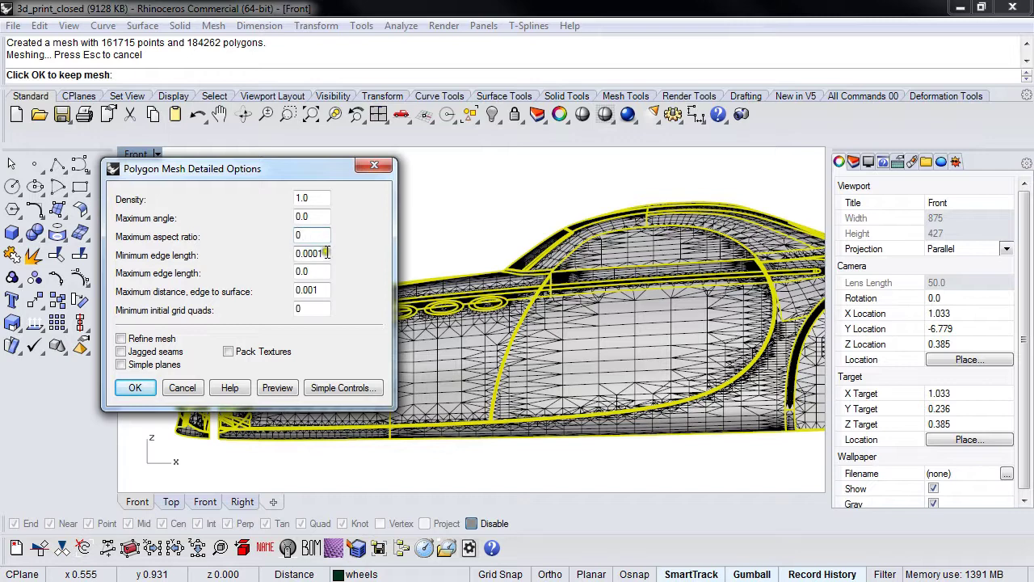
{"action": "double_click", "coordinate": [326, 253]}
{"action": "type", "text": "0"}
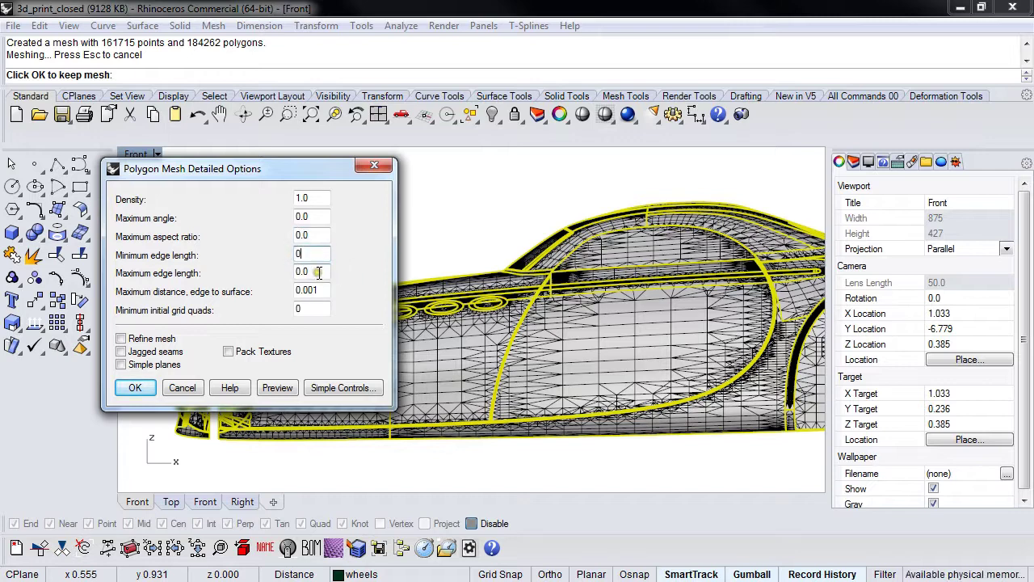
{"action": "double_click", "coordinate": [319, 273]}
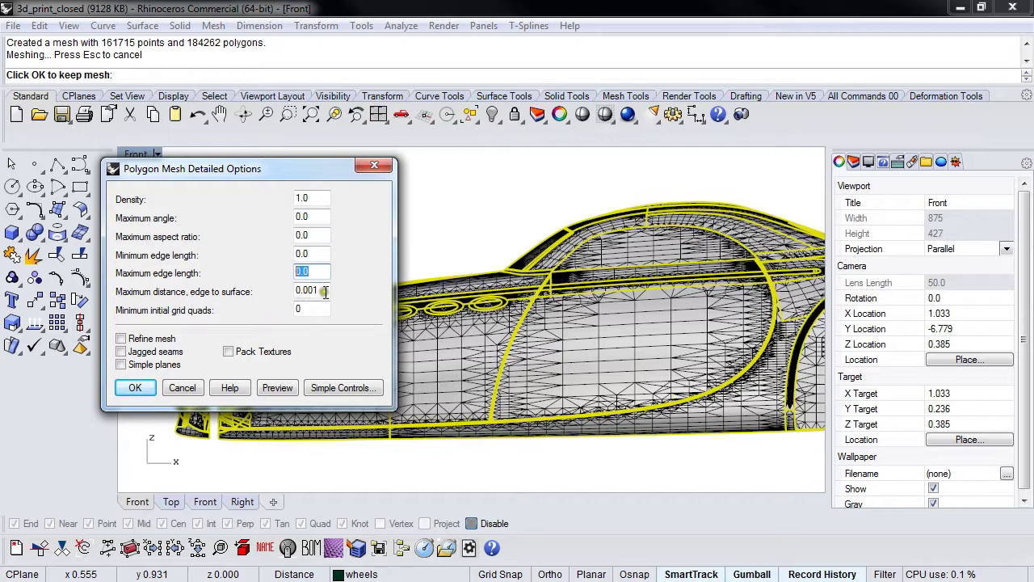
{"action": "left_click_drag", "start_coordinate": [327, 291], "coordinate": [273, 294]}
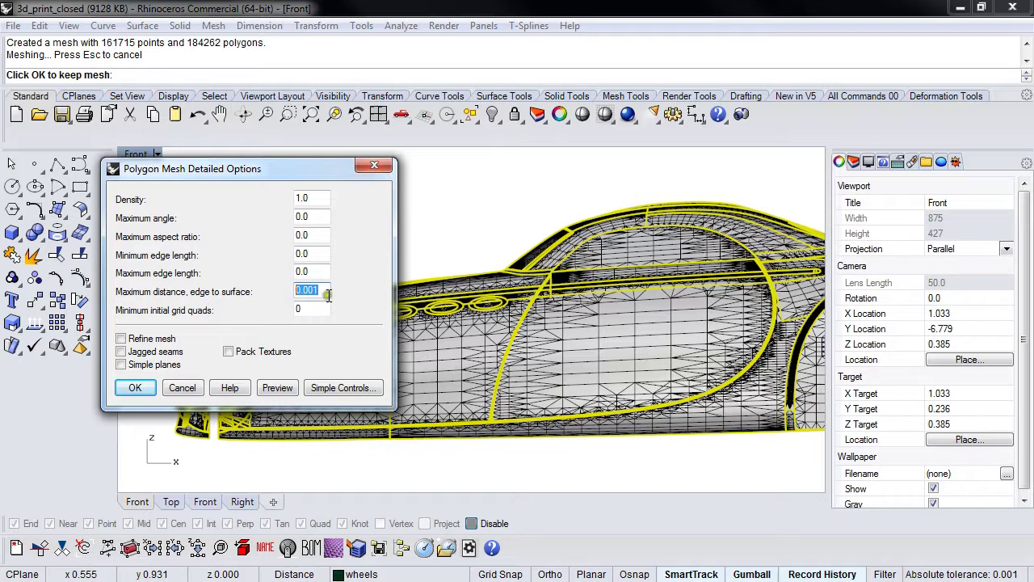
{"action": "left_click", "coordinate": [344, 387]}
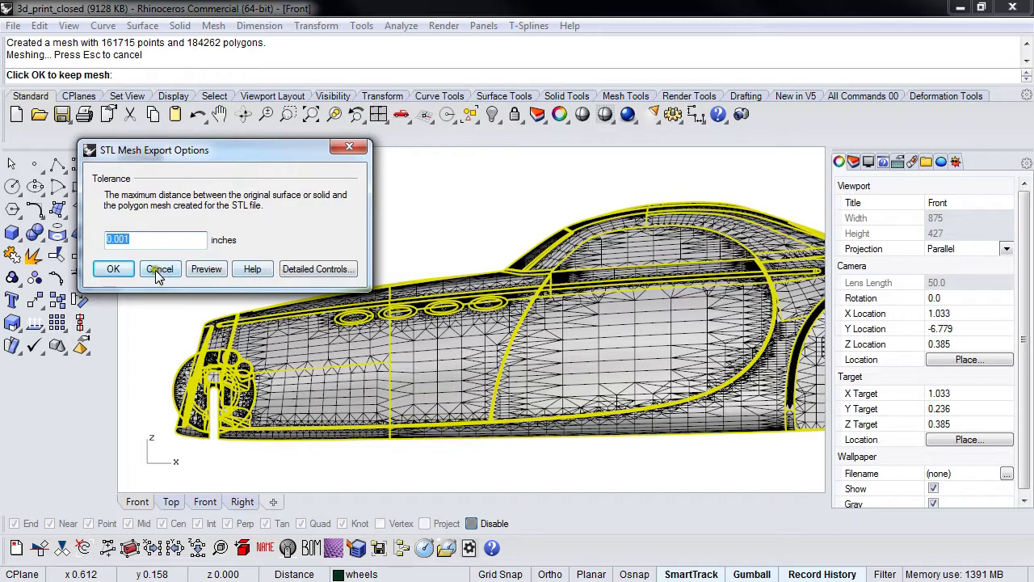
Turn off Pack Textures and Refine mesh; set density 1, max aspect ratio 0, min edge length 0.
{"action": "left_click", "coordinate": [317, 272]}
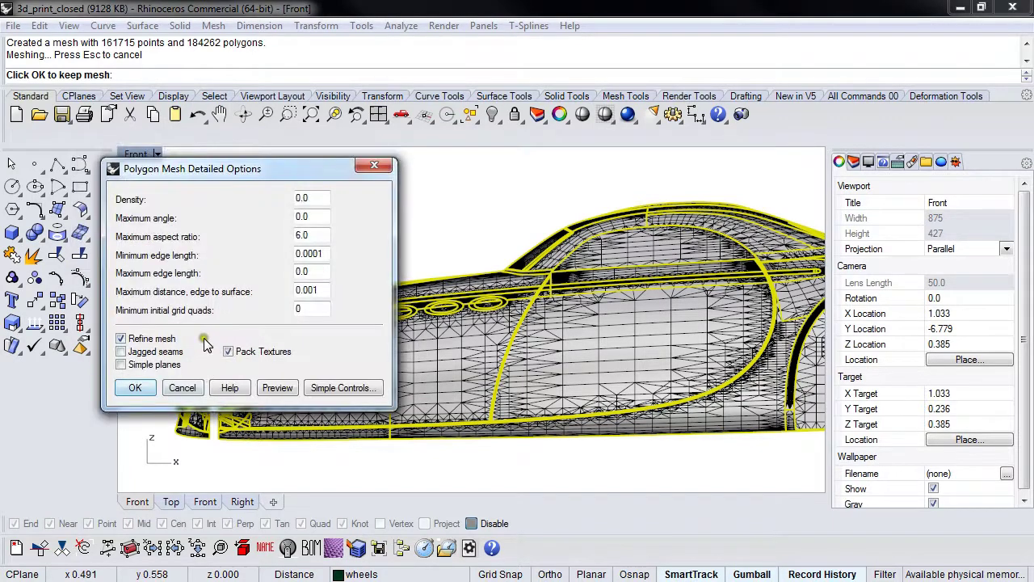
{"action": "left_click", "coordinate": [228, 351]}
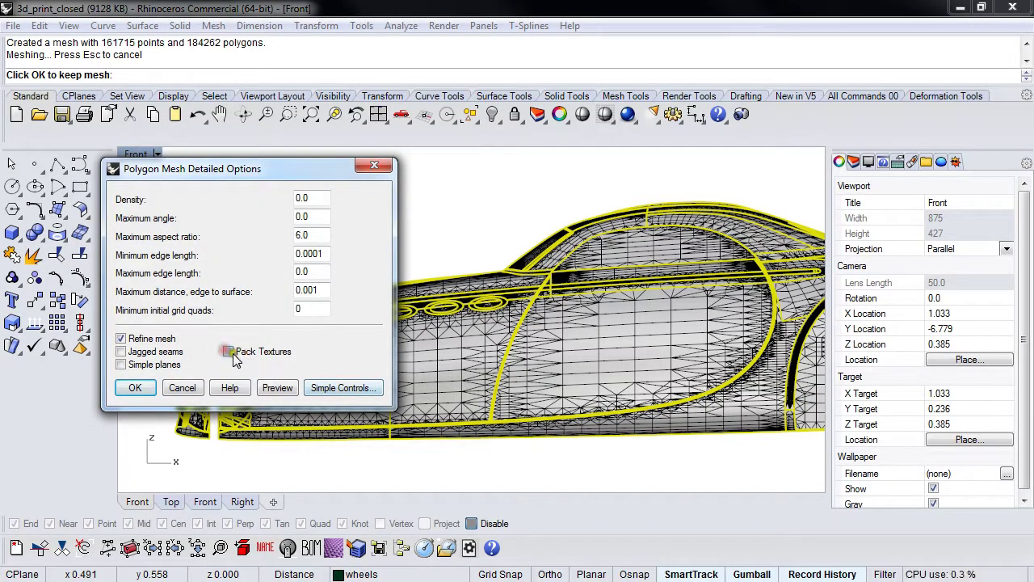
{"action": "left_click", "coordinate": [121, 338]}
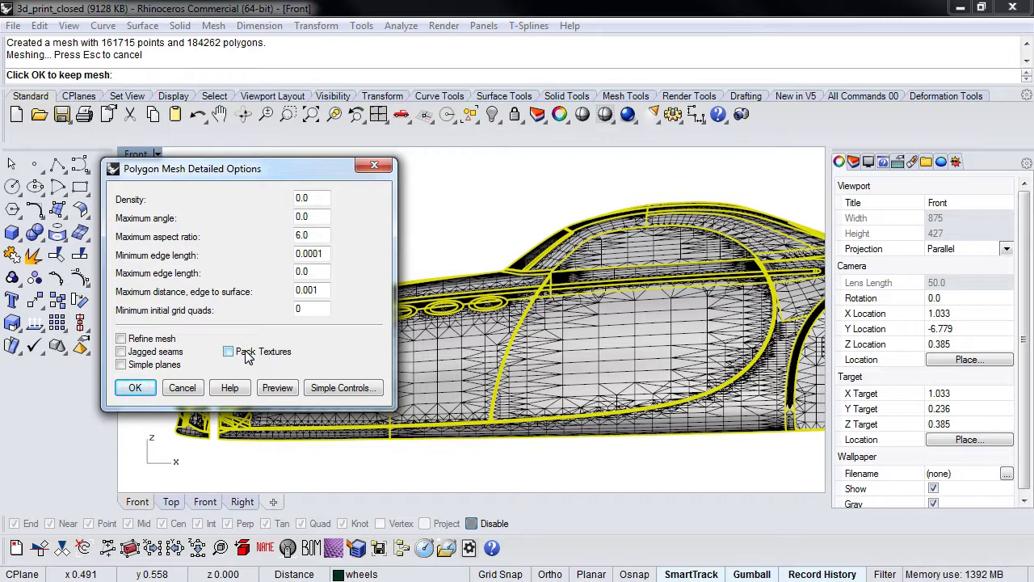
{"action": "double_click", "coordinate": [315, 200]}
{"action": "type", "text": "1"}
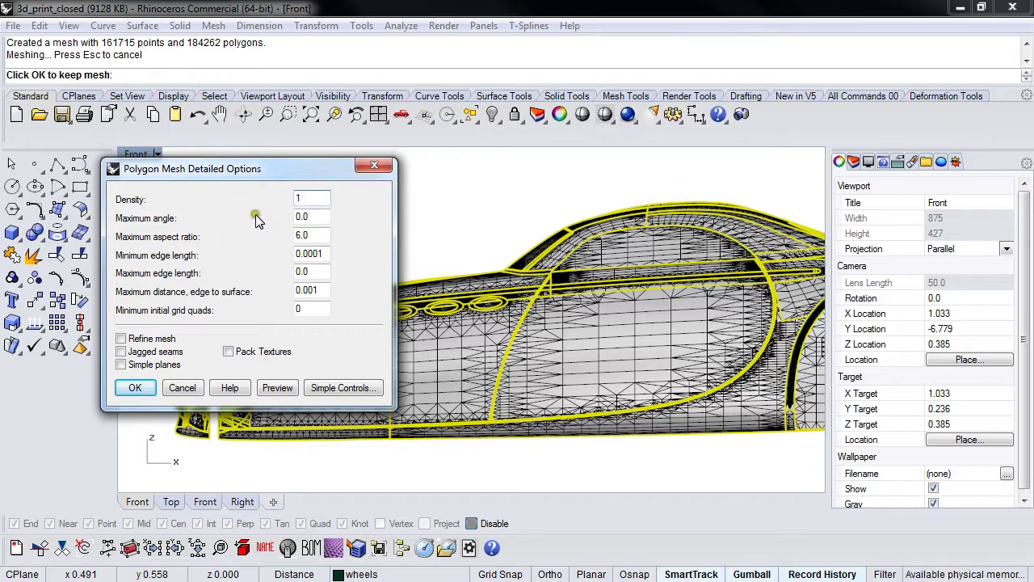
{"action": "double_click", "coordinate": [314, 235]}
{"action": "type", "text": "0"}
{"action": "left_click", "coordinate": [323, 256]}
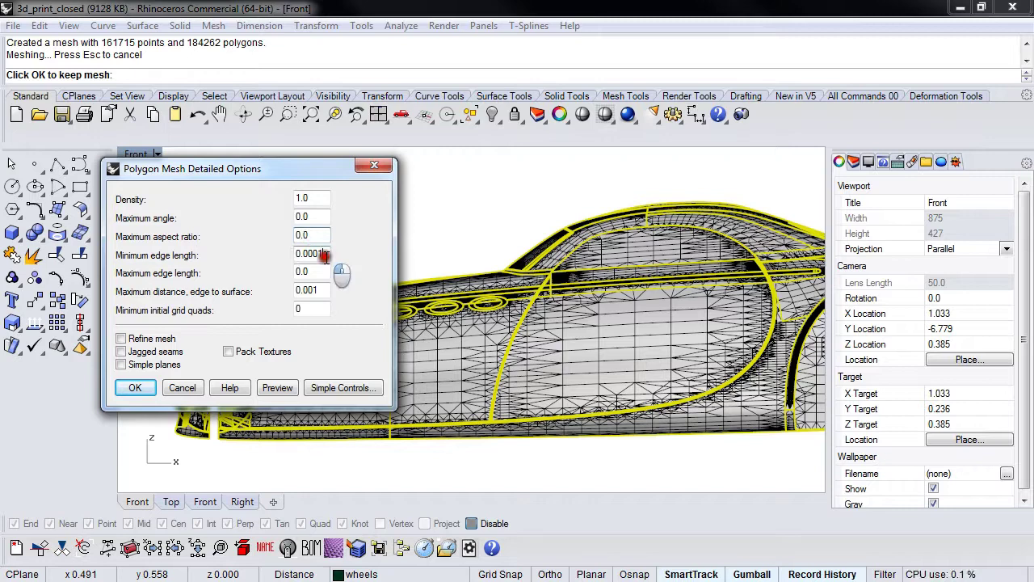
{"action": "double_click", "coordinate": [323, 255]}
{"action": "type", "text": "0"}
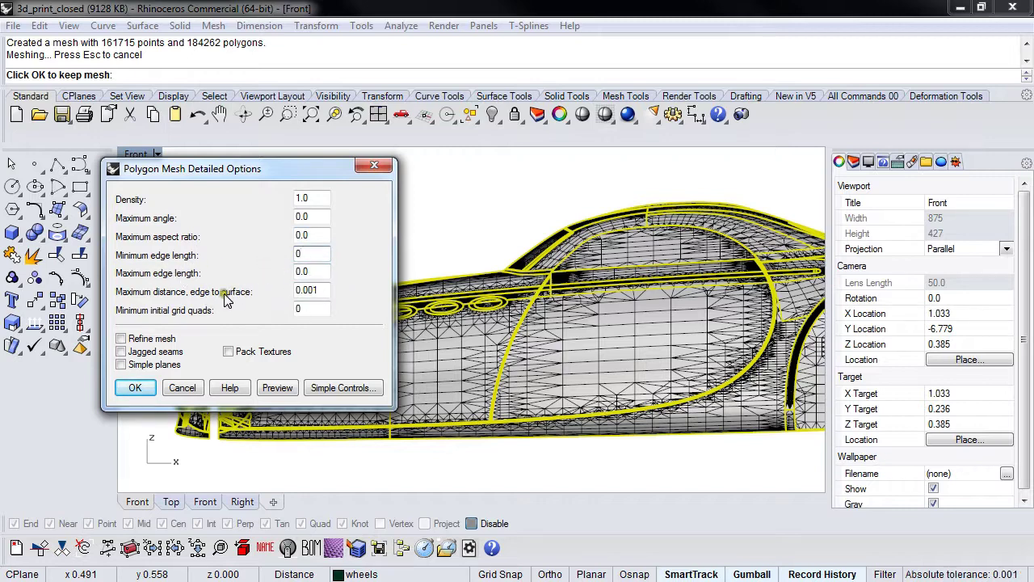
{"action": "double_click", "coordinate": [320, 289]}
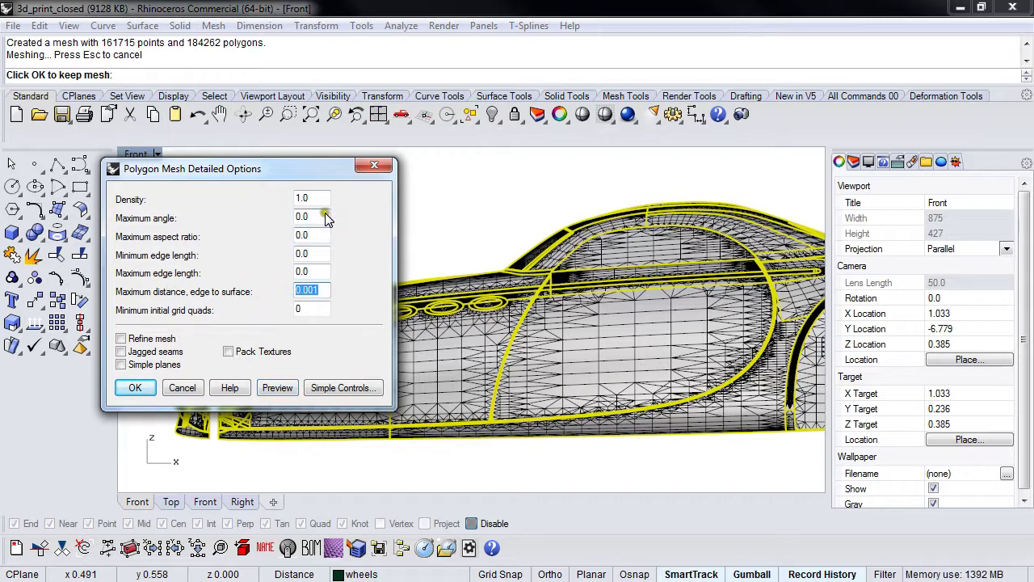
Preview the car mesh with the new density settings and zoom in to inspect it.
{"action": "left_click", "coordinate": [277, 388]}
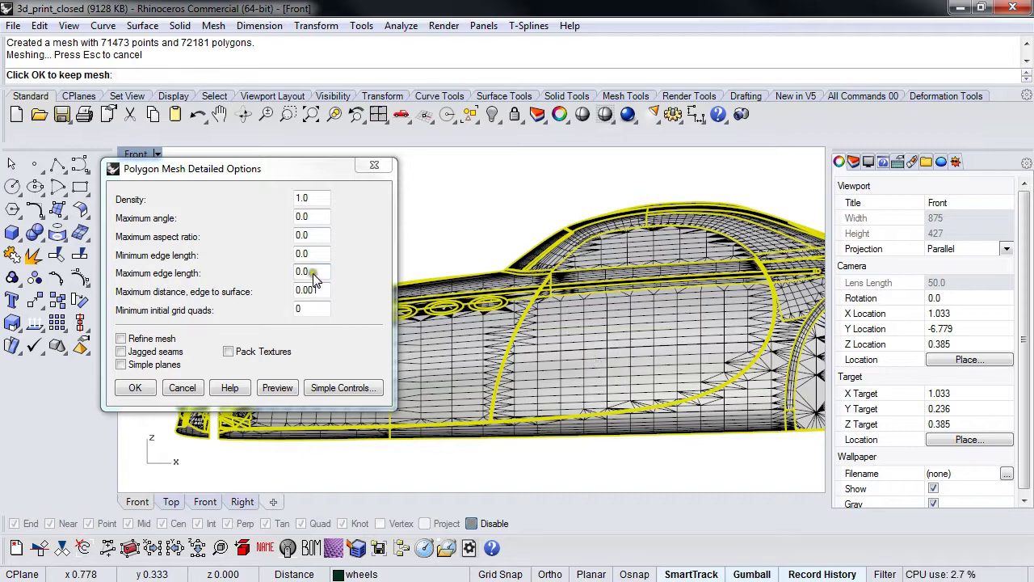
{"action": "scroll", "coordinate": [618, 339], "scroll_direction": "up", "scroll_amount": 3}
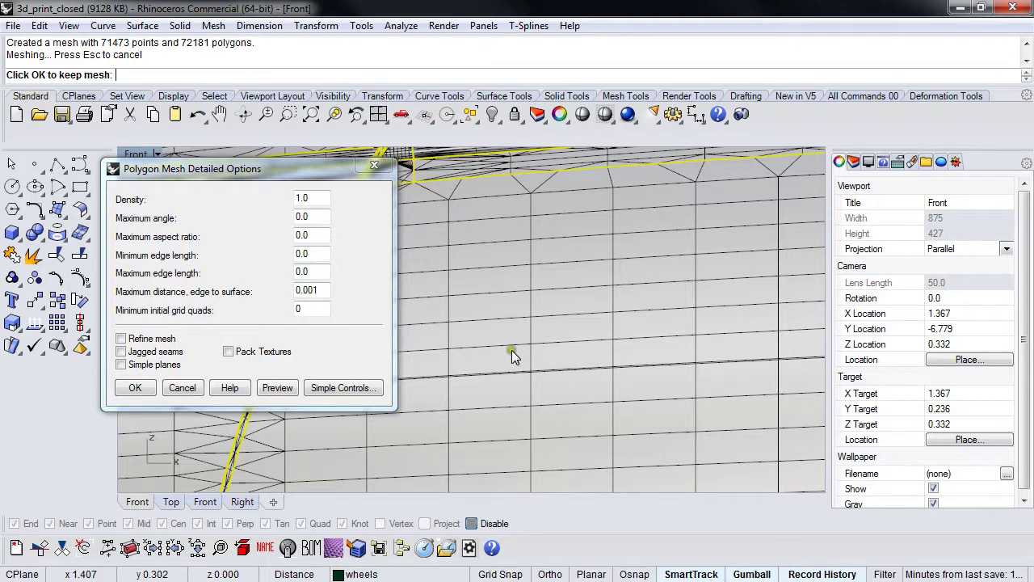
{"action": "scroll", "coordinate": [511, 349], "scroll_direction": "down", "scroll_amount": 5}
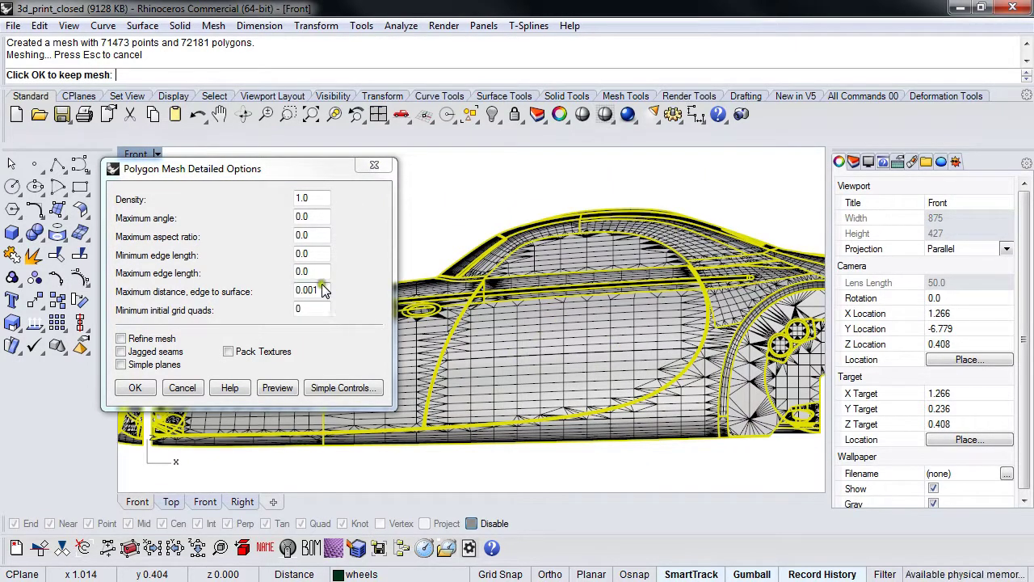
Set maximum edge length to 0.04 and preview the finer 90615-polygon car mesh up close.
{"action": "left_click_drag", "start_coordinate": [323, 272], "coordinate": [276, 273]}
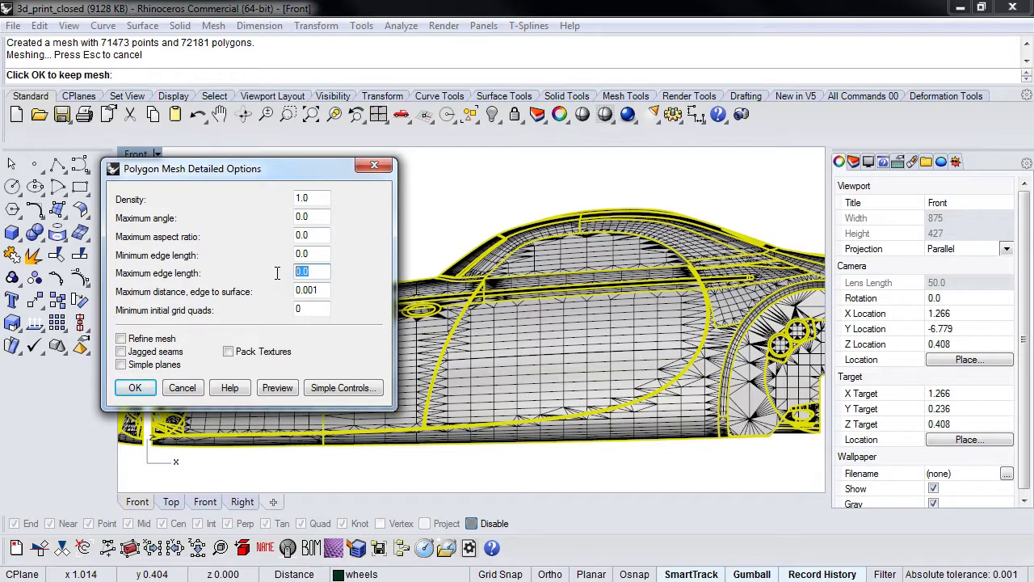
{"action": "type", "text": "1.0"}
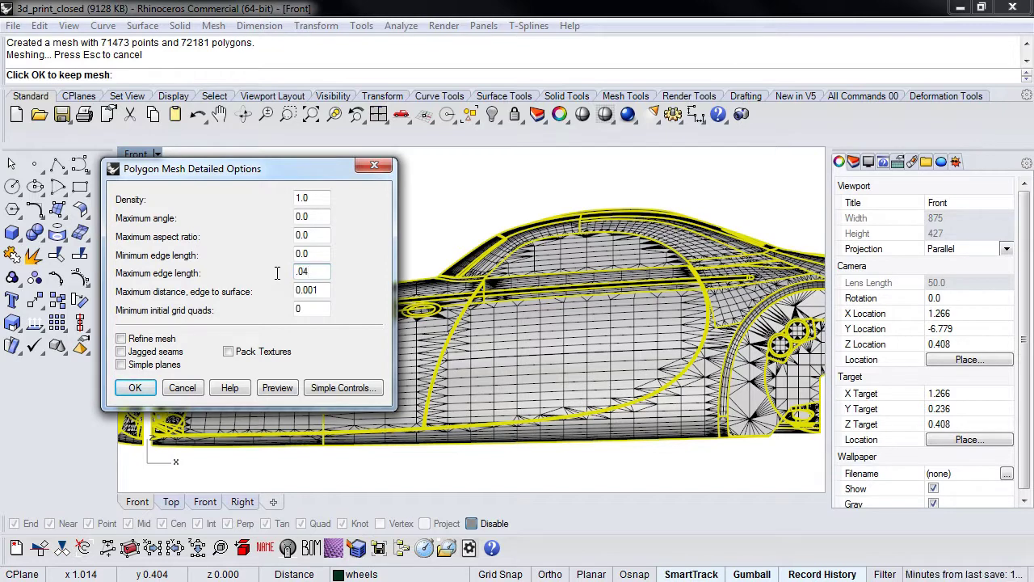
{"action": "left_click", "coordinate": [277, 381]}
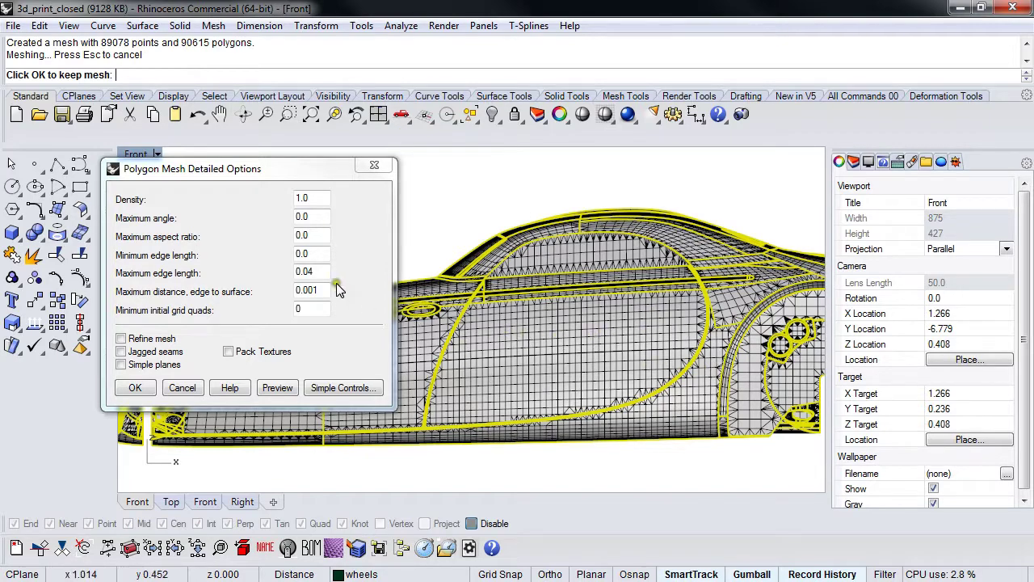
{"action": "scroll", "coordinate": [572, 339], "scroll_direction": "up", "scroll_amount": 5}
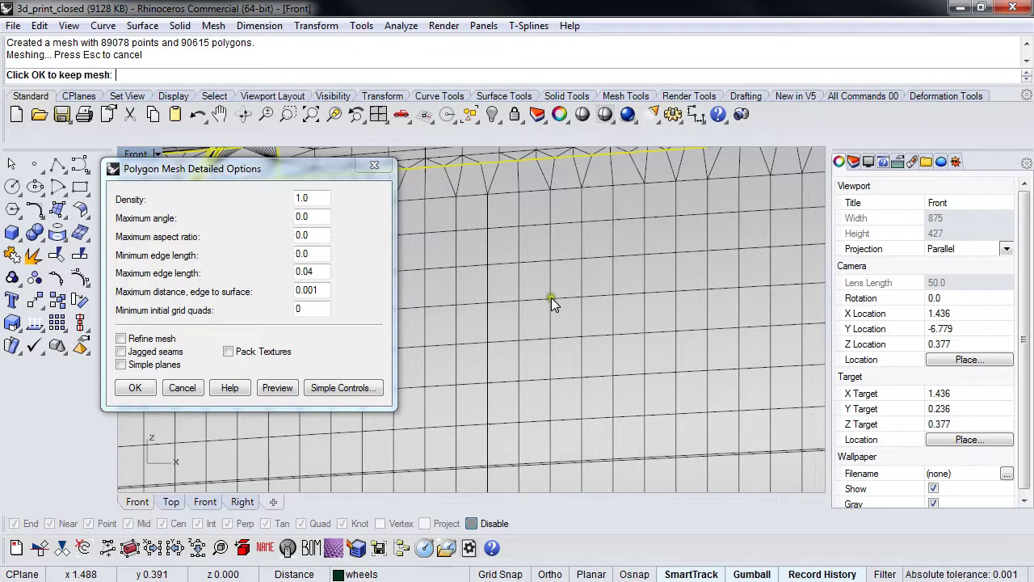
{"action": "scroll", "coordinate": [500, 321], "scroll_direction": "down", "scroll_amount": 5}
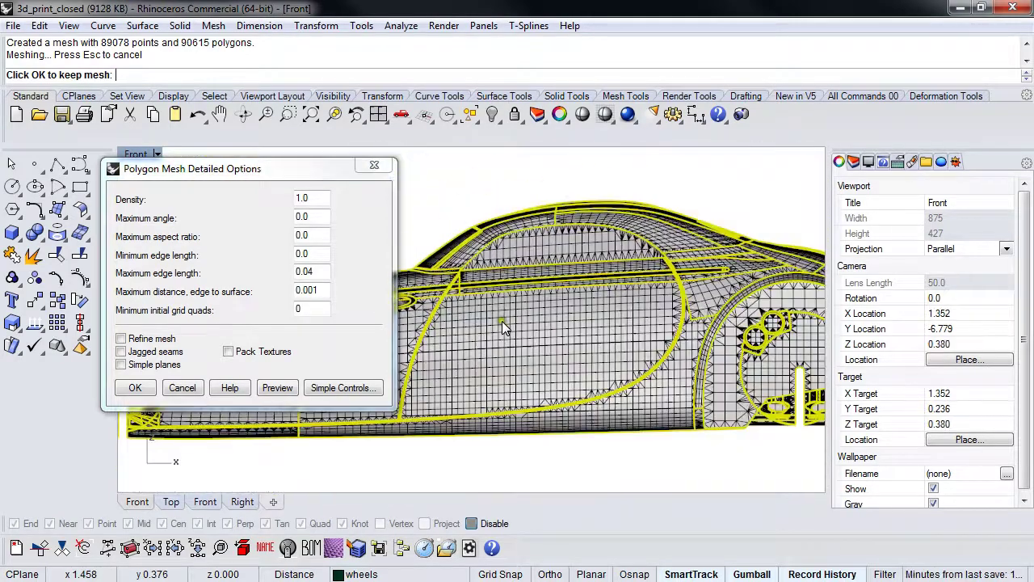
{"action": "scroll", "coordinate": [435, 340], "scroll_direction": "up", "scroll_amount": 5}
{"action": "scroll", "coordinate": [435, 340], "scroll_direction": "up", "scroll_amount": 2}
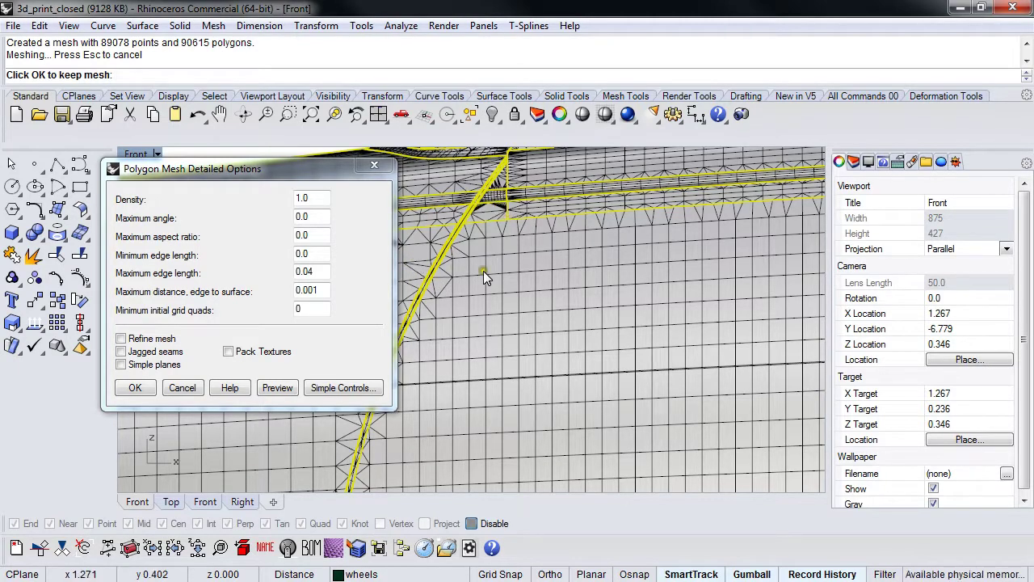
{"action": "scroll", "coordinate": [509, 326], "scroll_direction": "down", "scroll_amount": 4}
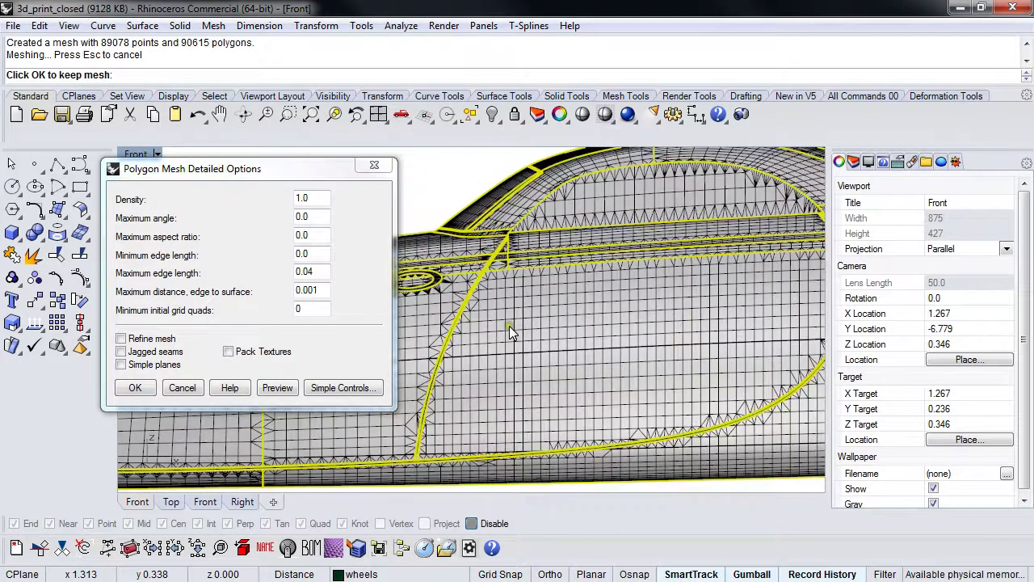
Change maximum edge length to 0.02 and preview the 147349-polygon mesh, zooming and panning around it.
{"action": "left_click", "coordinate": [309, 271]}
{"action": "double_click", "coordinate": [305, 271]}
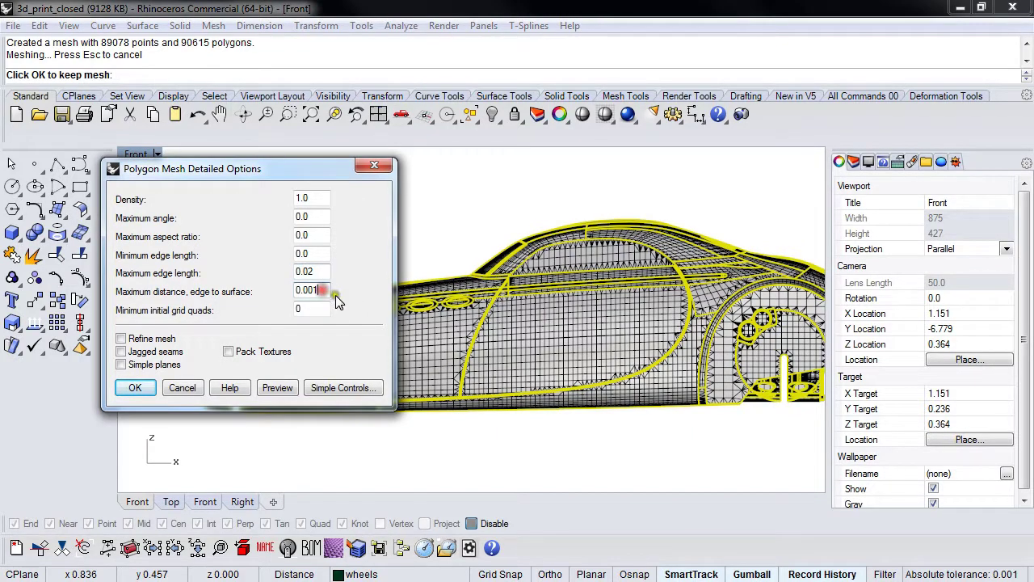
{"action": "left_click", "coordinate": [277, 387]}
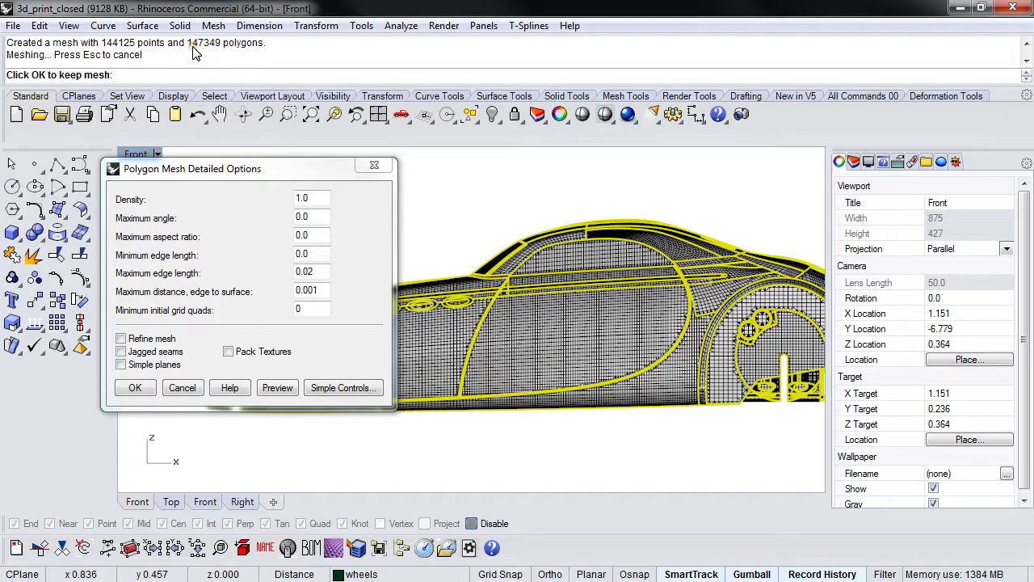
{"action": "scroll", "coordinate": [570, 312], "scroll_direction": "up", "scroll_amount": 5}
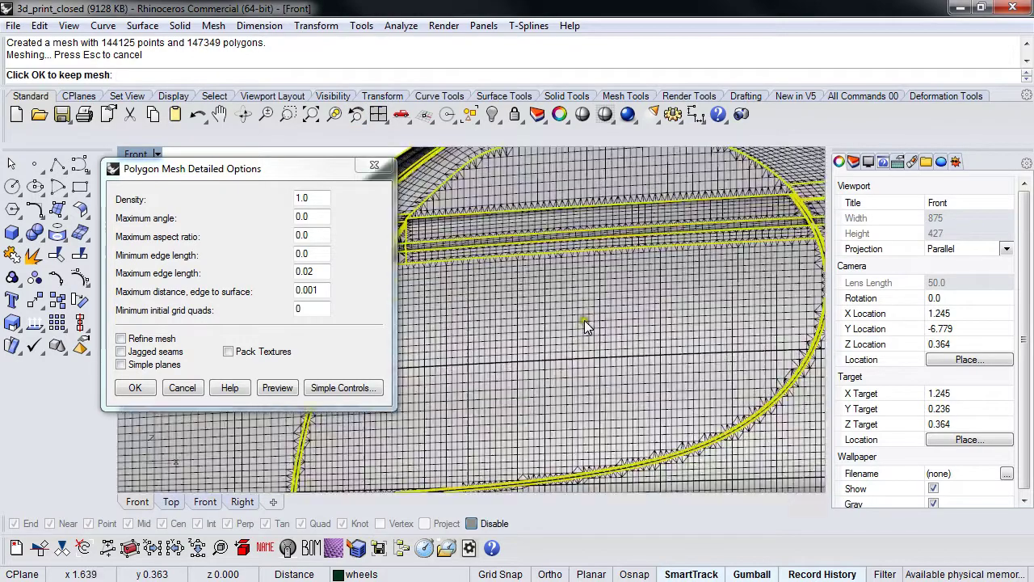
{"action": "scroll", "coordinate": [570, 305], "scroll_direction": "up", "scroll_amount": 3}
{"action": "scroll", "coordinate": [529, 297], "scroll_direction": "down", "scroll_amount": 7}
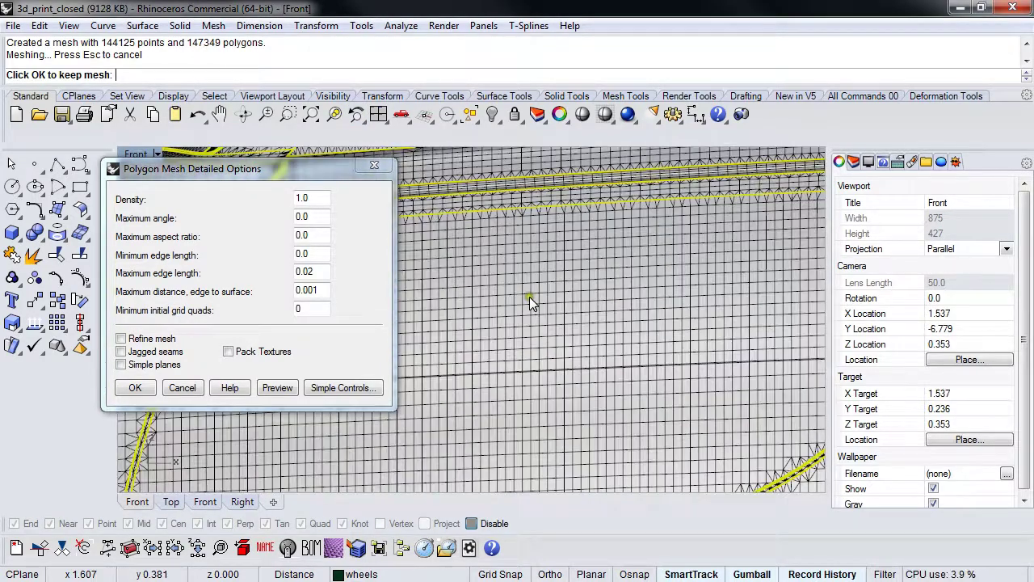
{"action": "right_click_drag", "start_coordinate": [466, 411], "coordinate": [570, 417]}
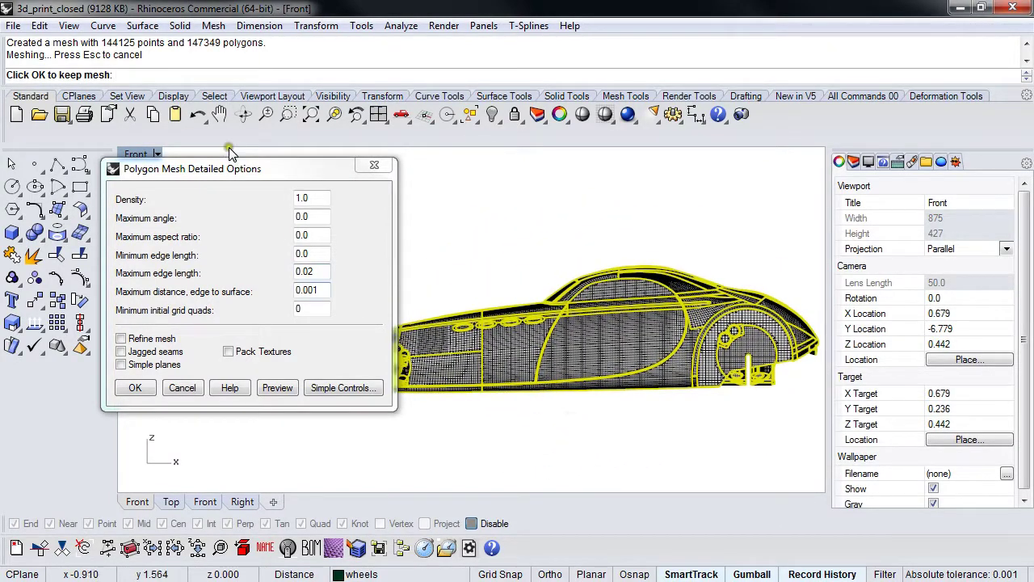
Move the mesh options dialog aside and orbit the Perspective view around the car mesh.
{"action": "left_click_drag", "start_coordinate": [237, 168], "coordinate": [146, 107]}
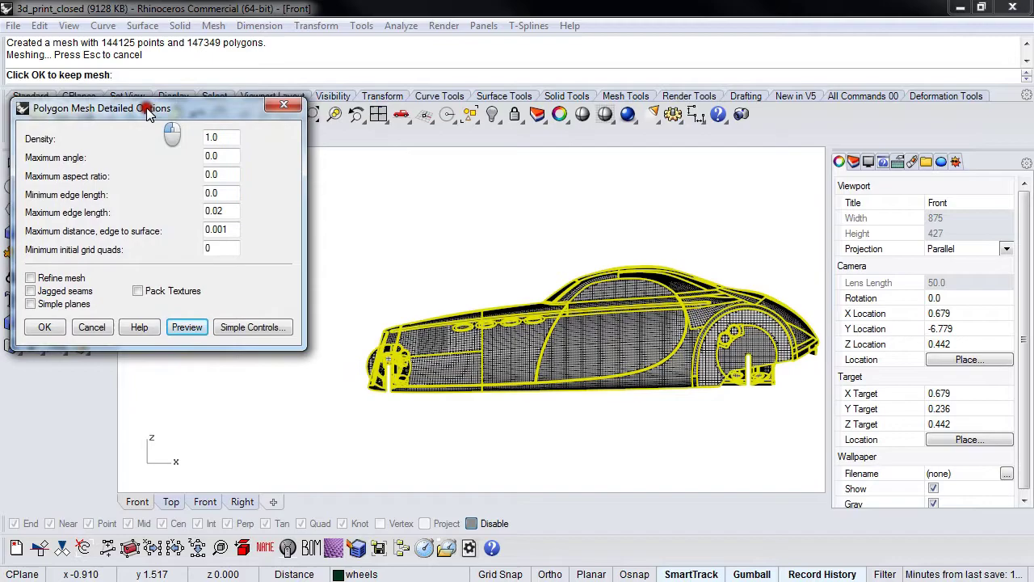
{"action": "right_click_drag", "start_coordinate": [526, 257], "coordinate": [484, 252]}
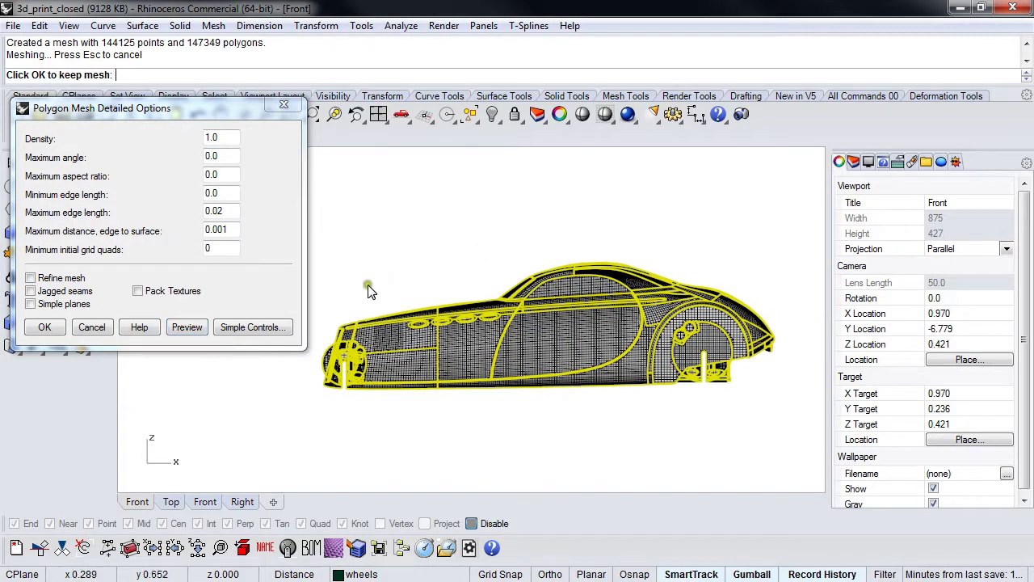
{"action": "key", "text": "ctrl+F4"}
{"action": "right_click_drag", "start_coordinate": [369, 291], "coordinate": [568, 367]}
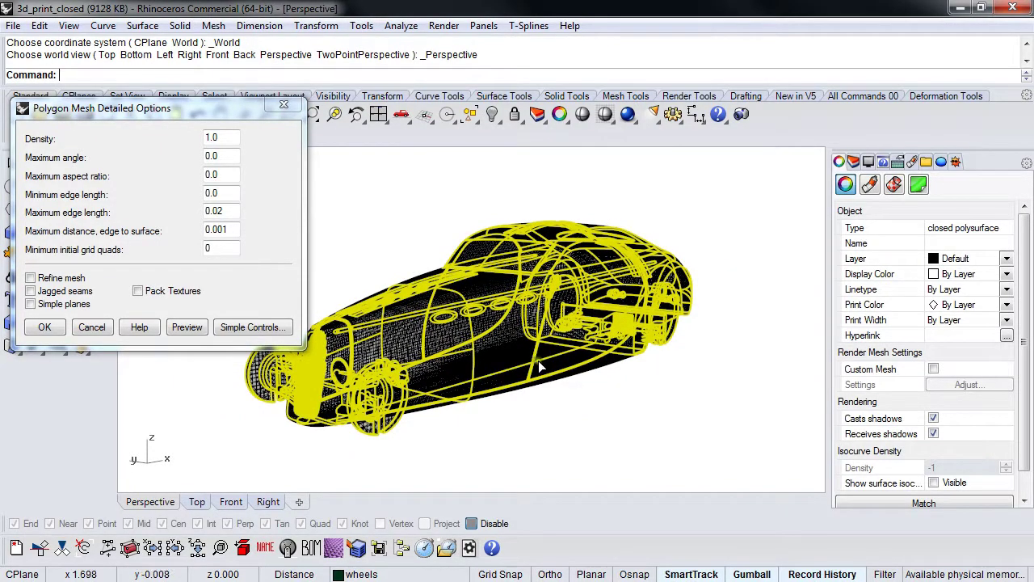
{"action": "right_click_drag", "start_coordinate": [628, 389], "coordinate": [618, 408]}
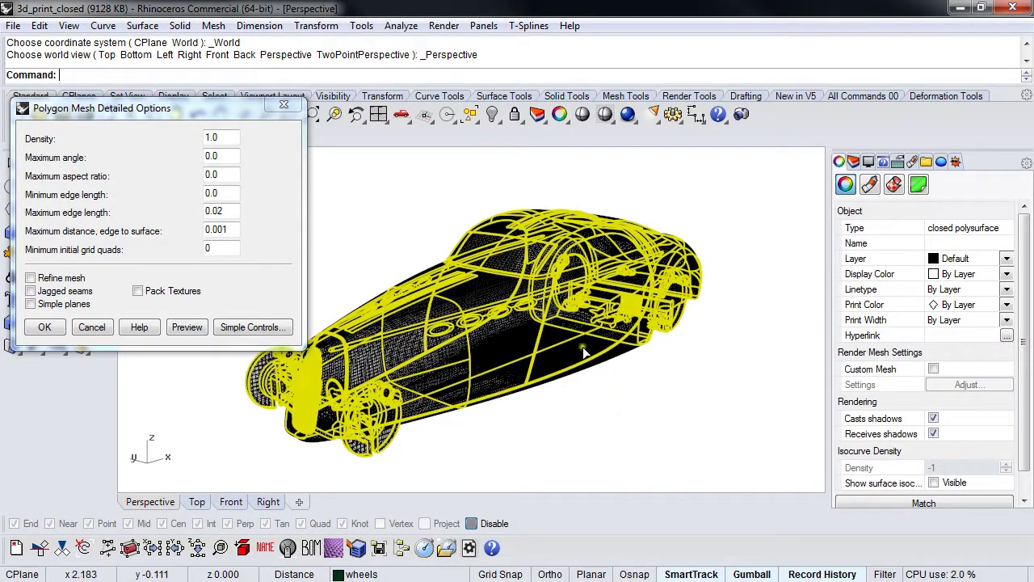
{"action": "right_click_drag", "start_coordinate": [582, 347], "coordinate": [627, 311]}
Inspect the mesh preview up close, then accept the detailed options at 0.02 maximum edge length.
{"action": "scroll", "coordinate": [570, 343], "scroll_direction": "up", "scroll_amount": 2}
{"action": "scroll", "coordinate": [570, 343], "scroll_direction": "down", "scroll_amount": 4}
{"action": "scroll", "coordinate": [638, 371], "scroll_direction": "up", "scroll_amount": 5}
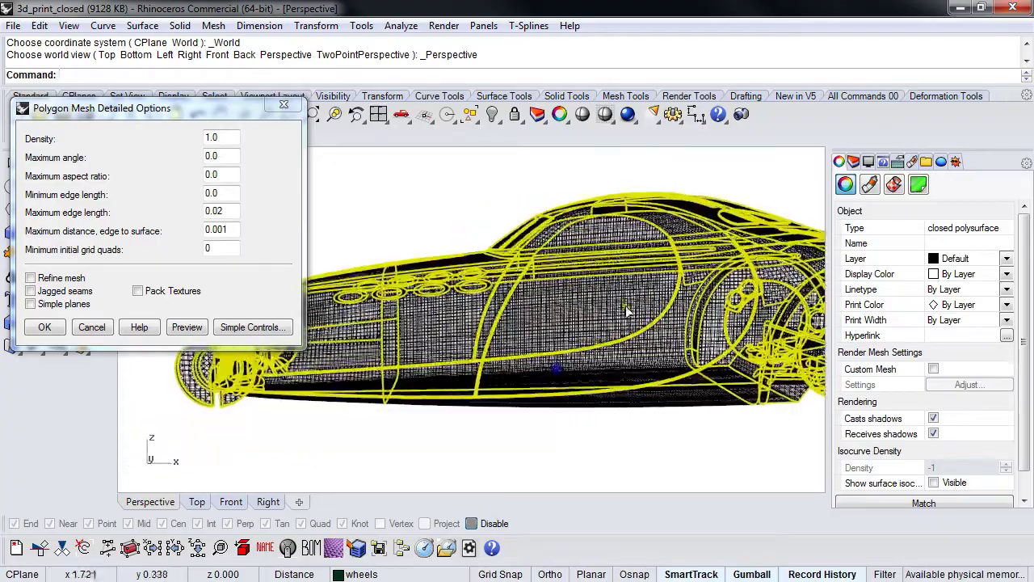
{"action": "scroll", "coordinate": [626, 311], "scroll_direction": "up", "scroll_amount": 8}
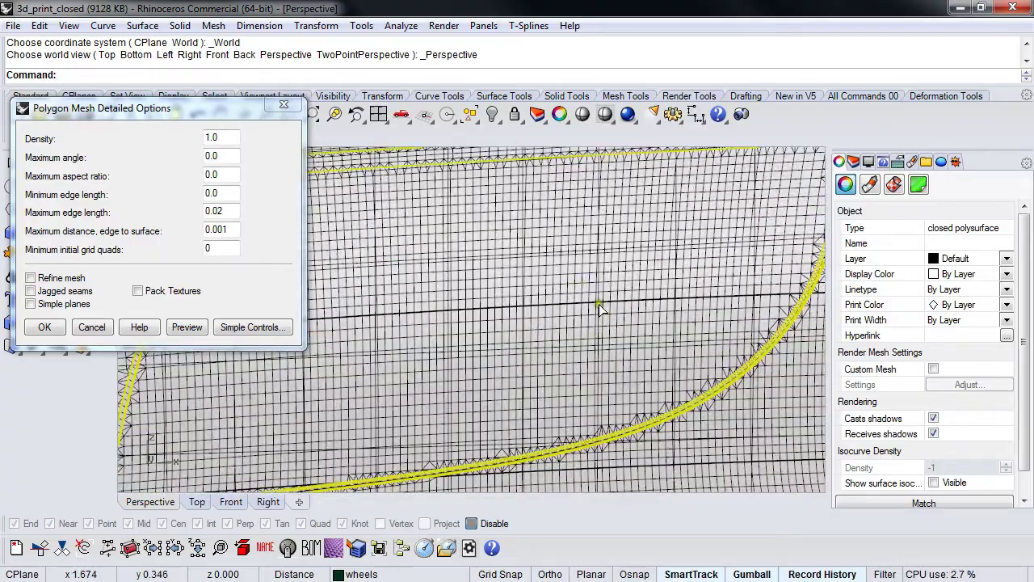
{"action": "scroll", "coordinate": [521, 326], "scroll_direction": "down", "scroll_amount": 8}
{"action": "right_click_drag", "start_coordinate": [521, 322], "coordinate": [529, 360]}
{"action": "scroll", "coordinate": [532, 349], "scroll_direction": "up", "scroll_amount": 8}
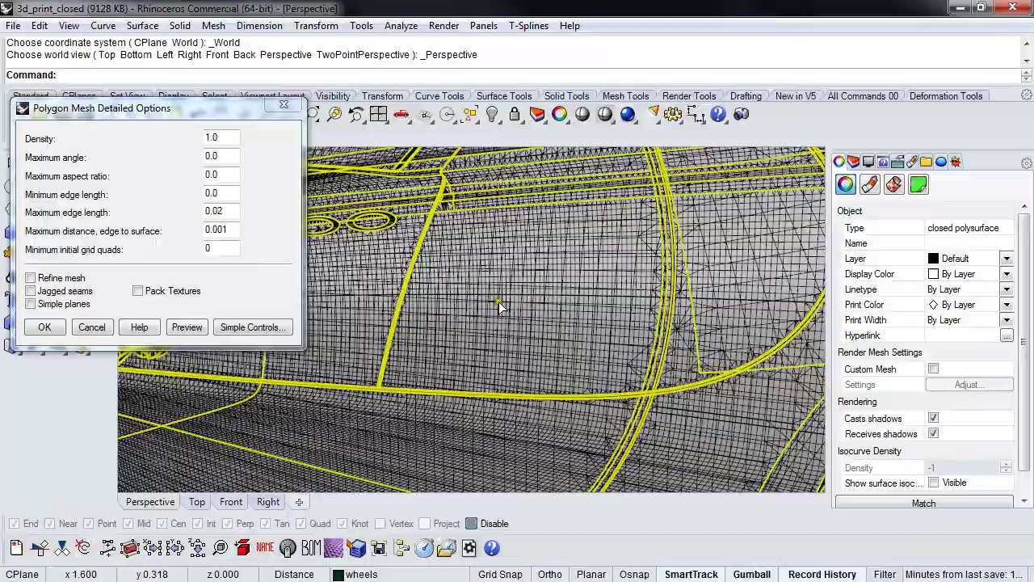
{"action": "scroll", "coordinate": [505, 343], "scroll_direction": "down", "scroll_amount": 8}
{"action": "right_click_drag", "start_coordinate": [506, 342], "coordinate": [595, 401]}
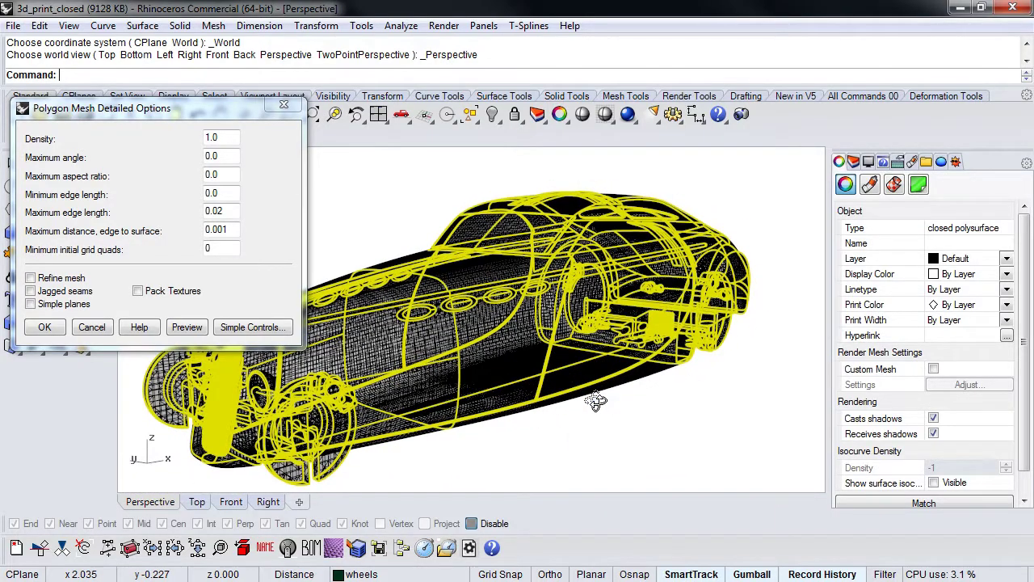
{"action": "left_click", "coordinate": [46, 327]}
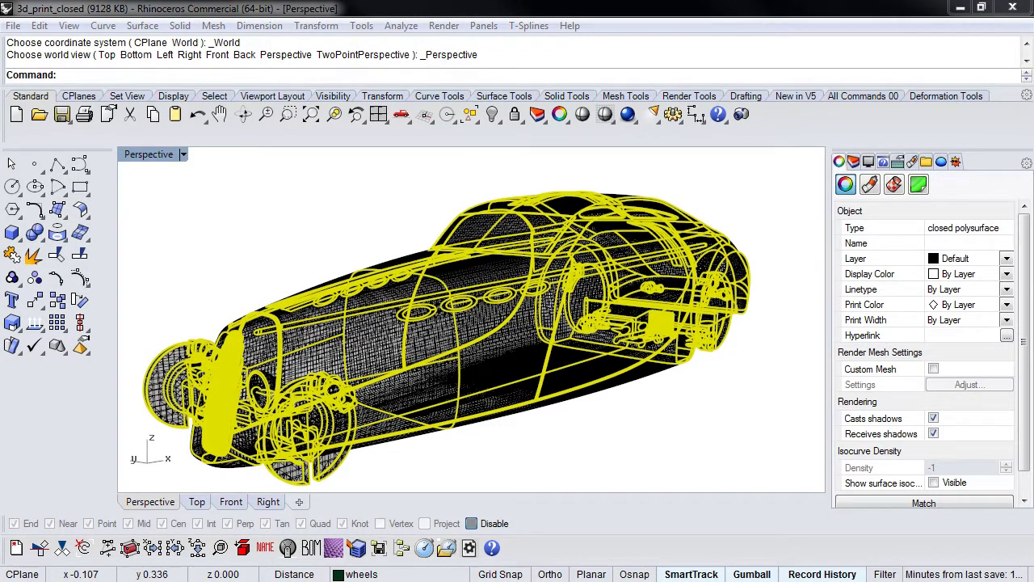
Move the STL Export Options dialog, showing Binary 10961 KB versus ASCII 61167 KB, up-left.
{"action": "left_click_drag", "start_coordinate": [449, 243], "coordinate": [344, 181]}
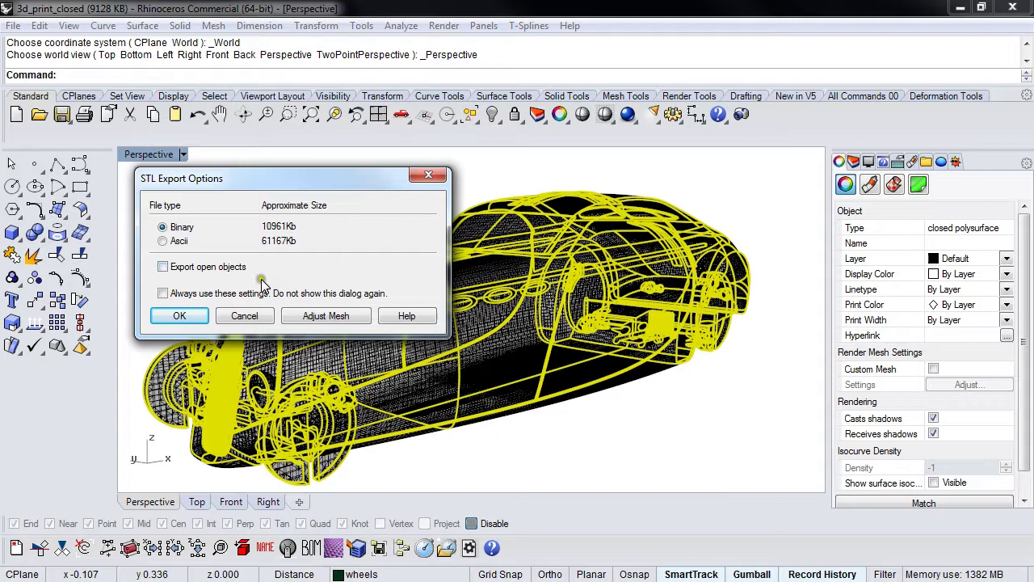
Regenerate the export mesh at 147349 polygons and export the car as a binary STL.
{"action": "left_click", "coordinate": [326, 316]}
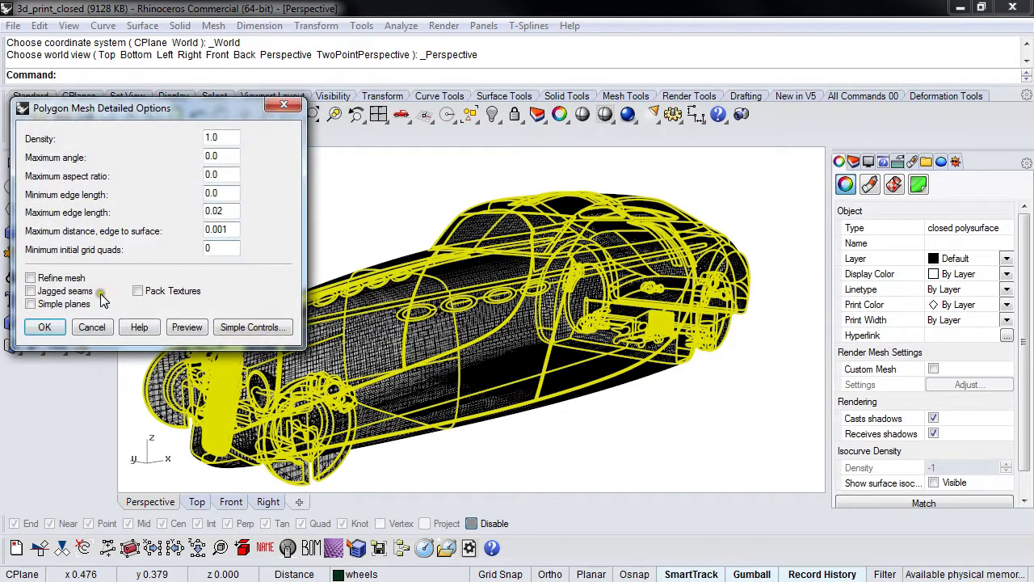
{"action": "left_click", "coordinate": [44, 327]}
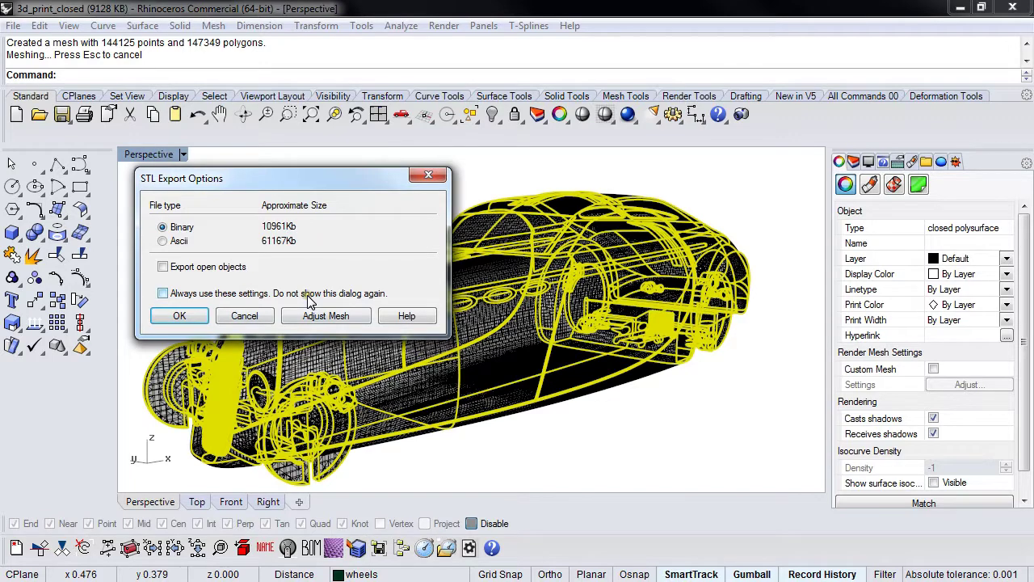
{"action": "left_click", "coordinate": [181, 316]}
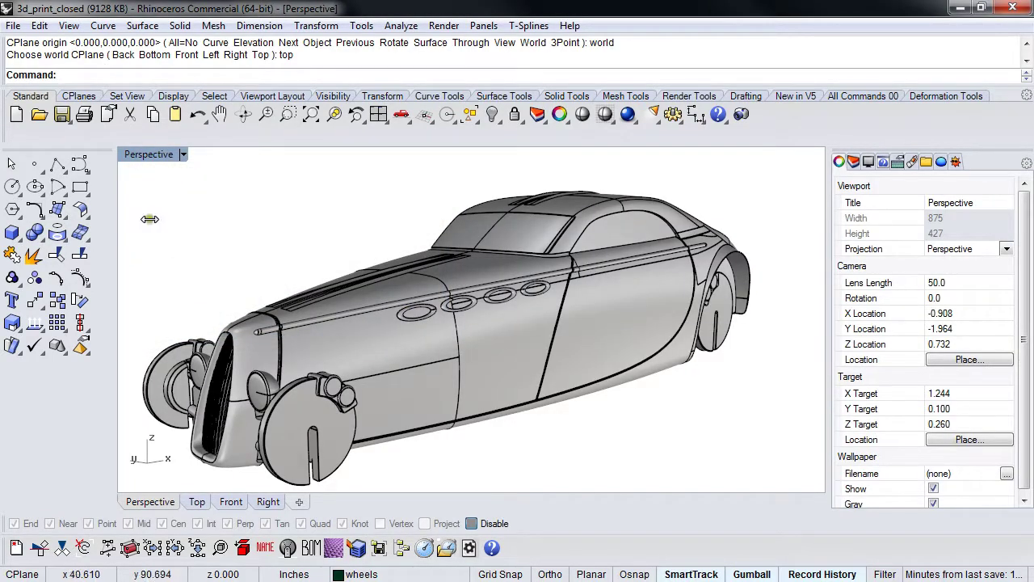
Start opening another model file but cancel at the save-changes prompt.
{"action": "right_click_drag", "start_coordinate": [526, 319], "coordinate": [693, 364]}
{"action": "scroll", "coordinate": [601, 377], "scroll_direction": "down", "scroll_amount": 5}
{"action": "left_click", "coordinate": [12, 26]}
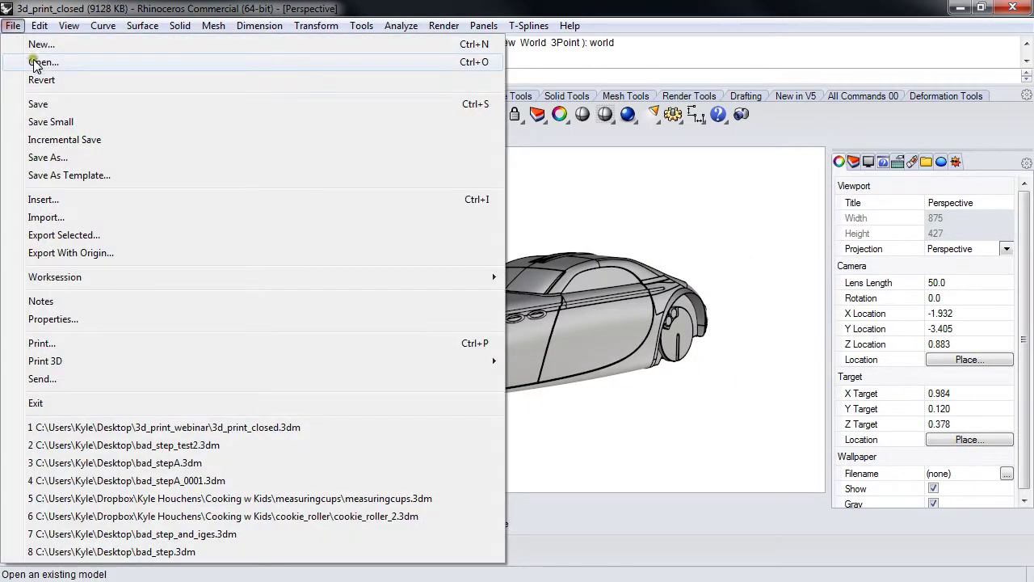
{"action": "left_click", "coordinate": [33, 62]}
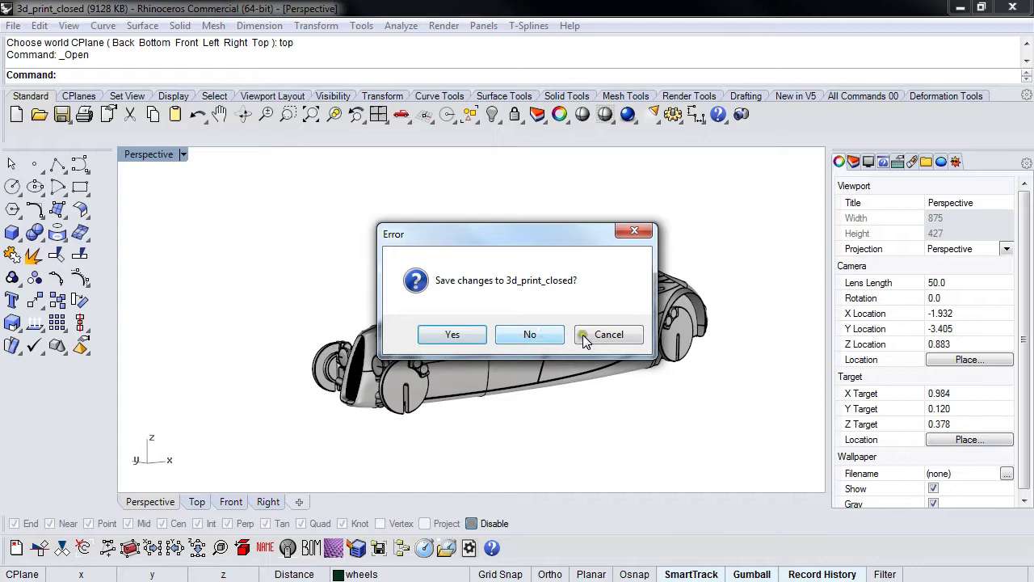
{"action": "left_click", "coordinate": [582, 335]}
Pick the test STL file for import, with the Import dialog filtered to STL files.
{"action": "left_click", "coordinate": [12, 26]}
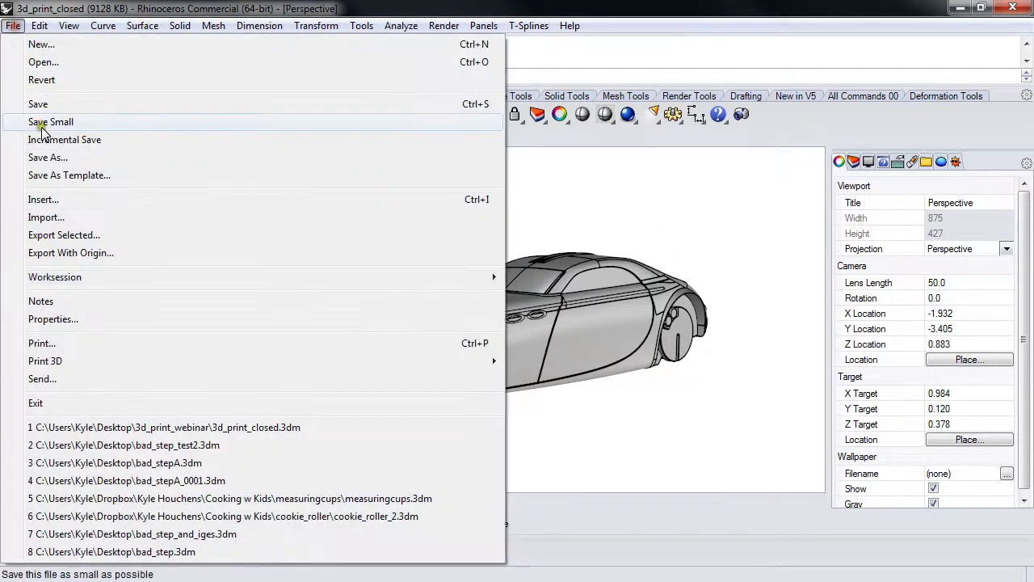
{"action": "left_click", "coordinate": [45, 217]}
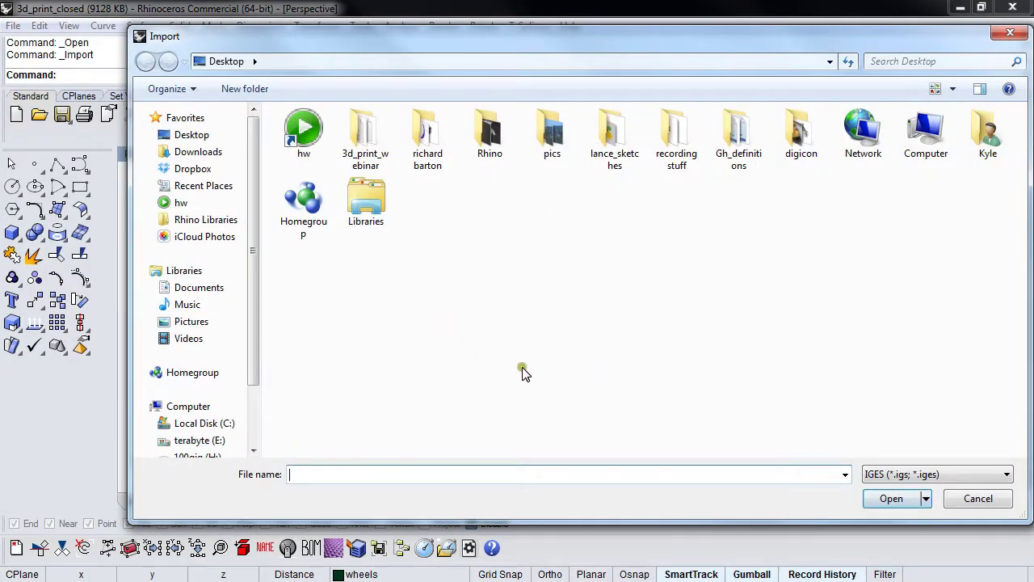
{"action": "left_click", "coordinate": [928, 476]}
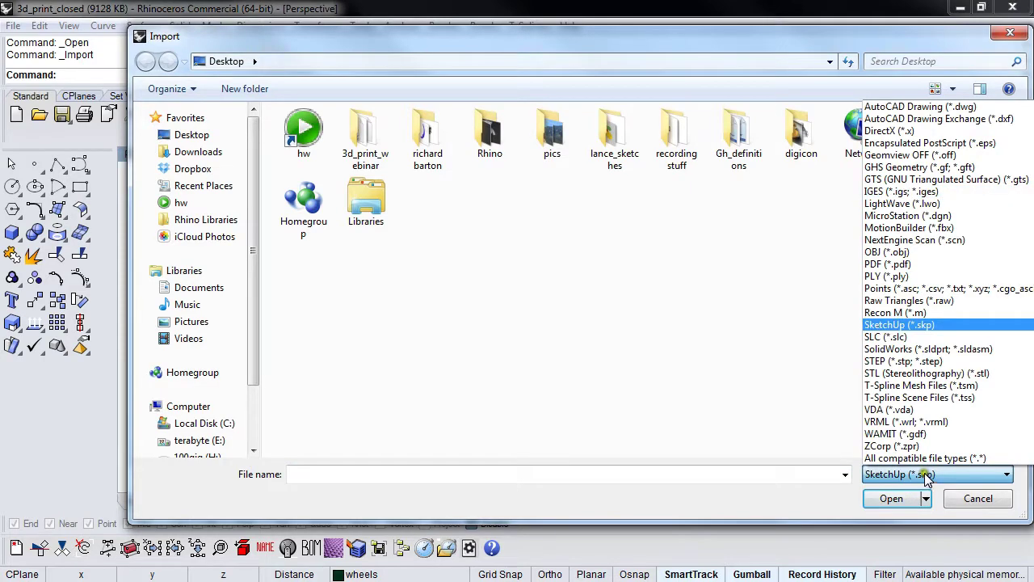
{"action": "left_click", "coordinate": [895, 374]}
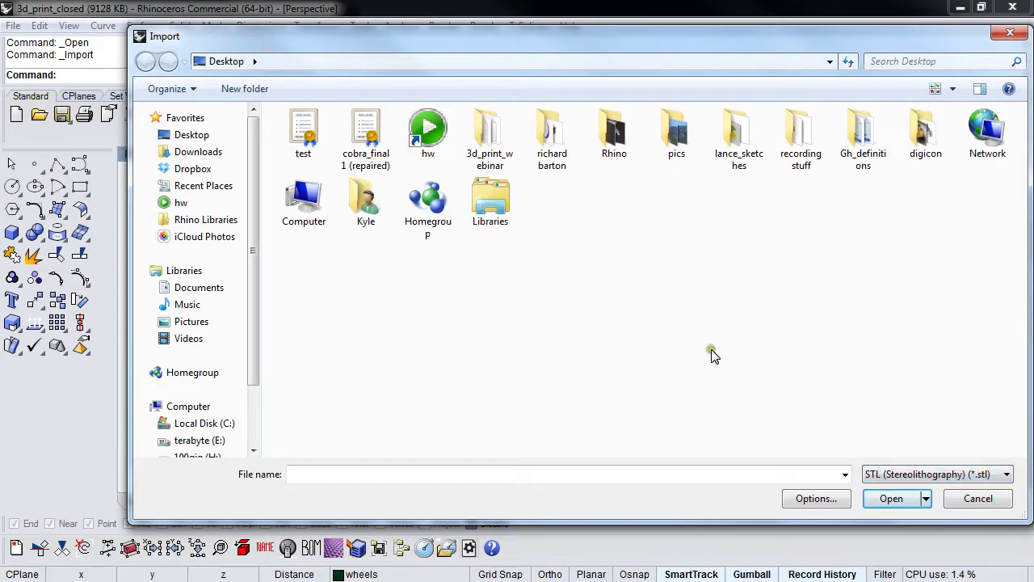
{"action": "double_click", "coordinate": [303, 131]}
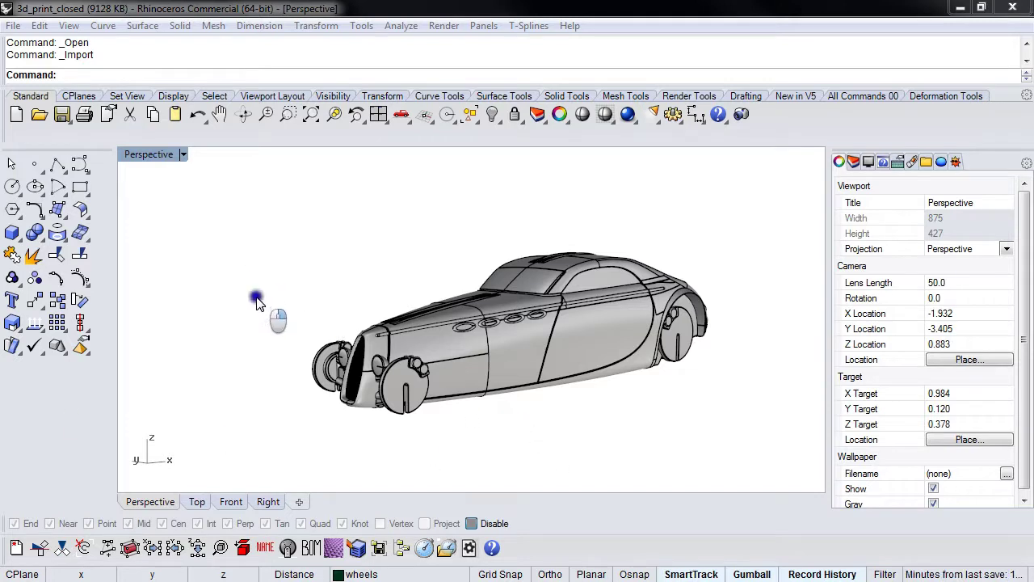
Accept the STL import options and move the imported test mesh away from the original car.
{"action": "left_click_drag", "start_coordinate": [256, 259], "coordinate": [257, 203]}
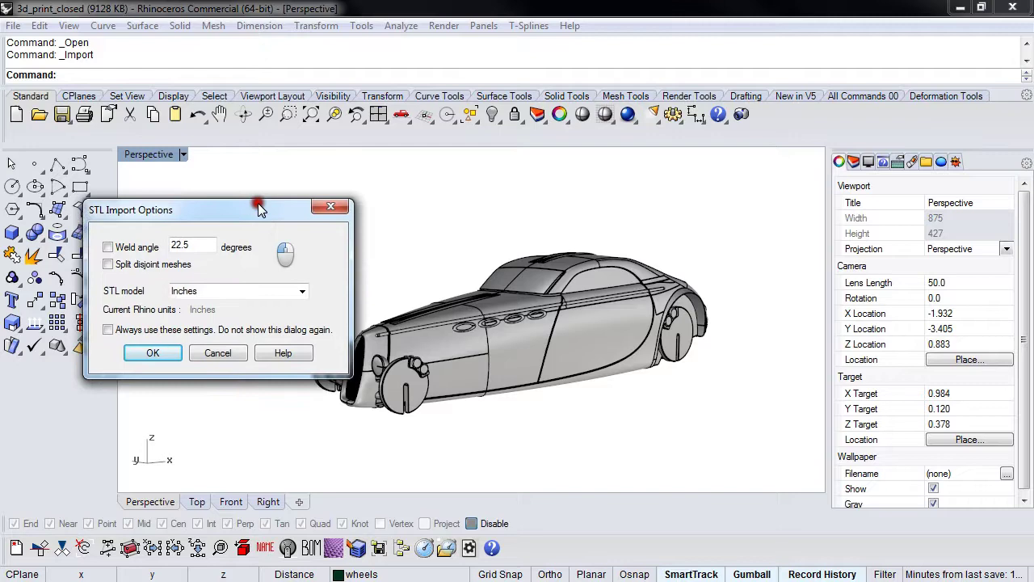
{"action": "left_click", "coordinate": [121, 343]}
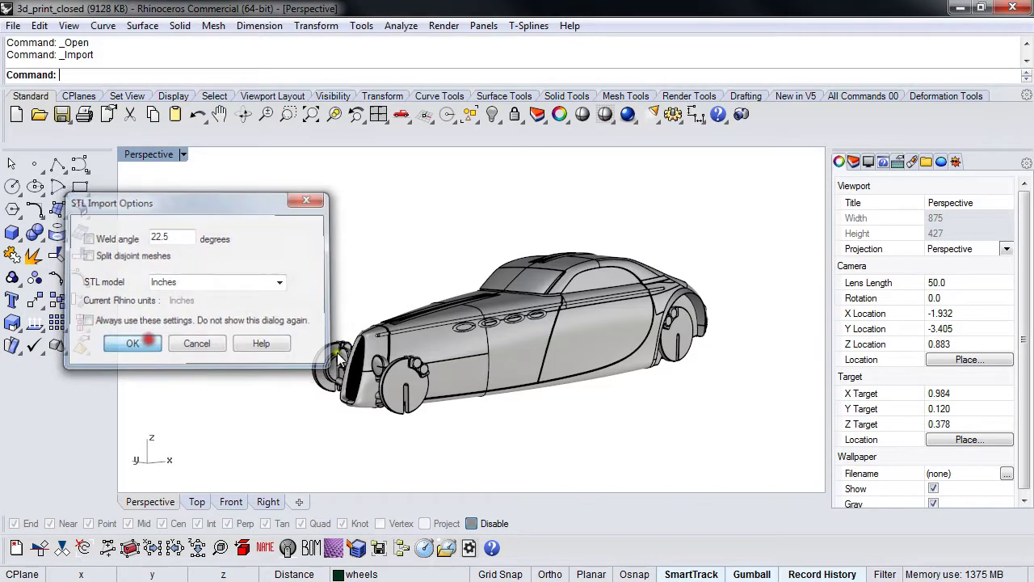
{"action": "left_click_drag", "start_coordinate": [401, 368], "coordinate": [231, 234]}
{"action": "key", "text": "Escape"}
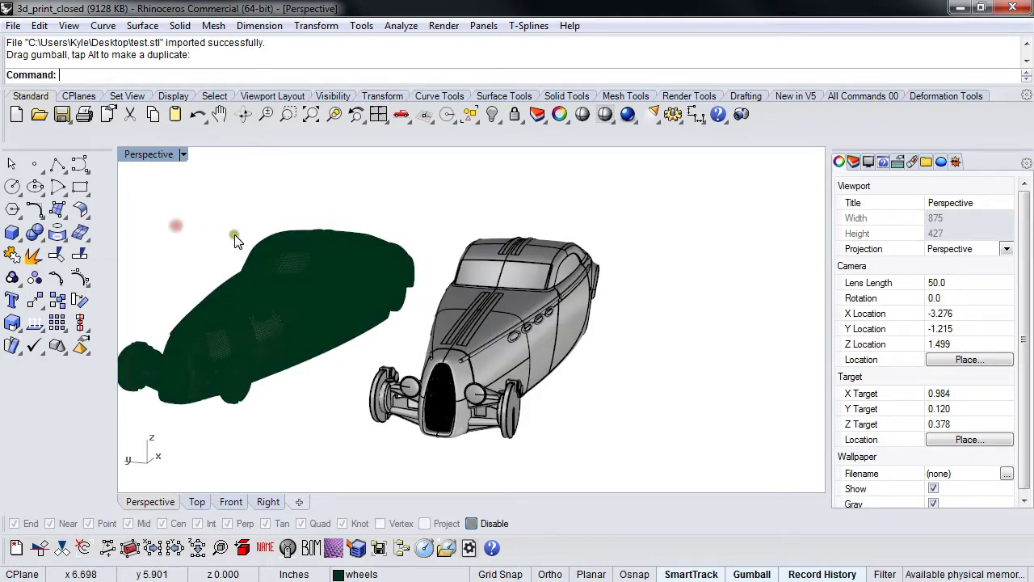
Switch the viewport to shaded display and orbit close onto the dark mesh car.
{"action": "right_click_drag", "start_coordinate": [231, 234], "coordinate": [668, 145]}
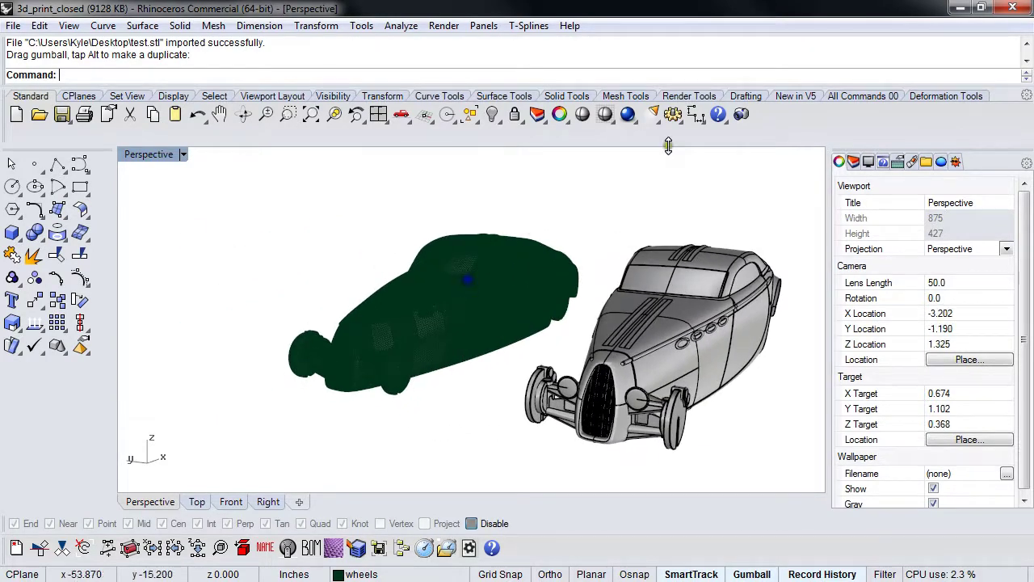
{"action": "left_click", "coordinate": [583, 116]}
{"action": "scroll", "coordinate": [531, 300], "scroll_direction": "up", "scroll_amount": 3}
{"action": "mouse_move", "coordinate": [531, 299]}
{"action": "right_mouse_down"}
{"action": "mouse_move", "coordinate": [473, 347]}
{"action": "mouse_move", "coordinate": [423, 314]}
{"action": "mouse_move", "coordinate": [530, 331]}
{"action": "mouse_move", "coordinate": [399, 351]}
{"action": "mouse_move", "coordinate": [504, 338]}
{"action": "mouse_move", "coordinate": [473, 369]}
{"action": "mouse_move", "coordinate": [423, 374]}
{"action": "mouse_move", "coordinate": [479, 368]}
{"action": "mouse_move", "coordinate": [549, 328]}
{"action": "mouse_move", "coordinate": [554, 342]}
{"action": "mouse_move", "coordinate": [489, 374]}
{"action": "mouse_move", "coordinate": [368, 369]}
{"action": "mouse_move", "coordinate": [295, 342]}
{"action": "mouse_move", "coordinate": [464, 378]}
{"action": "right_mouse_up"}
{"action": "scroll", "coordinate": [462, 300], "scroll_direction": "up", "scroll_amount": 5}
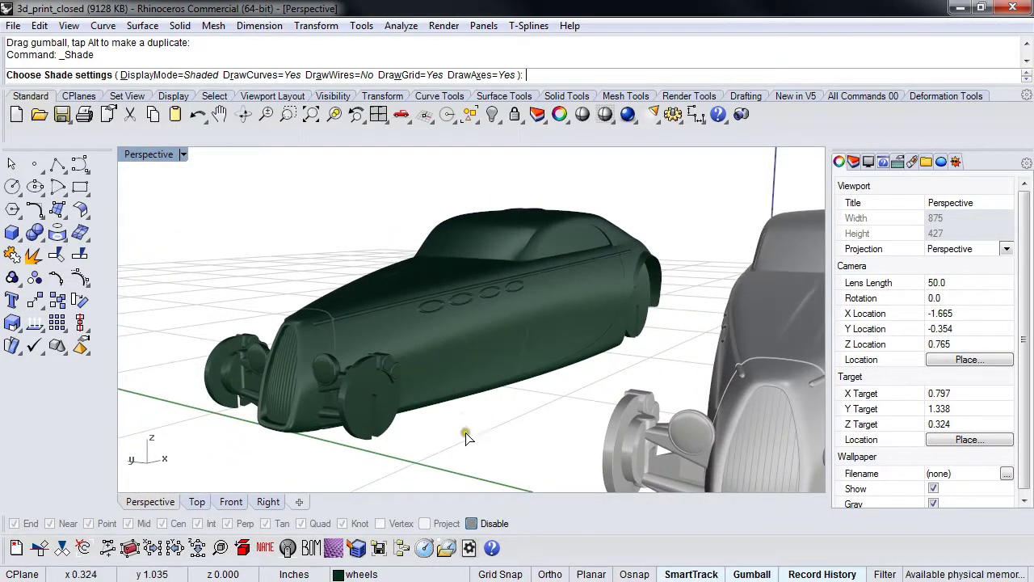
Run SelOpenMesh to check for open meshes, finding none.
{"action": "key", "text": "Return"}
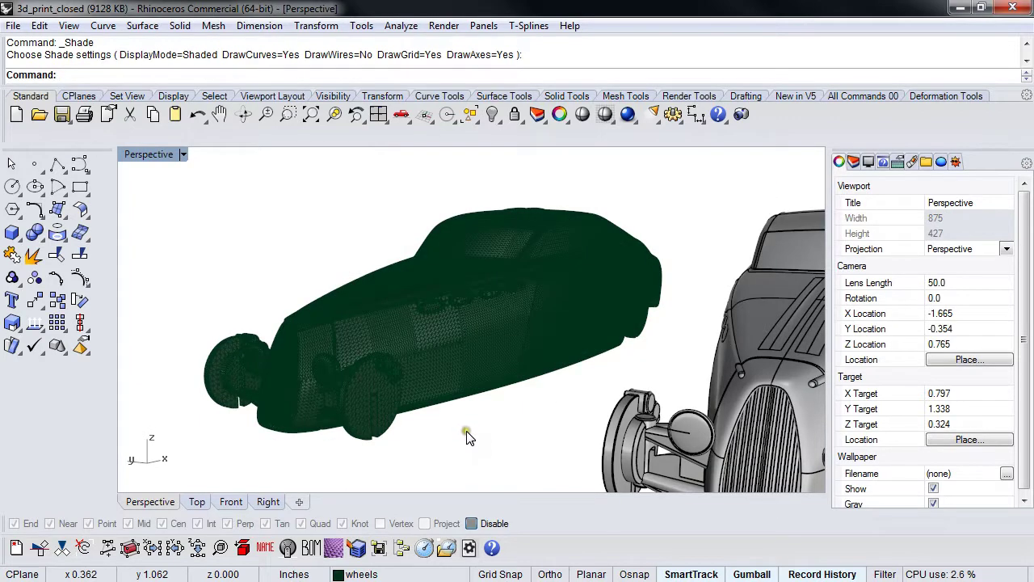
{"action": "type", "text": "SelOpenMew"}
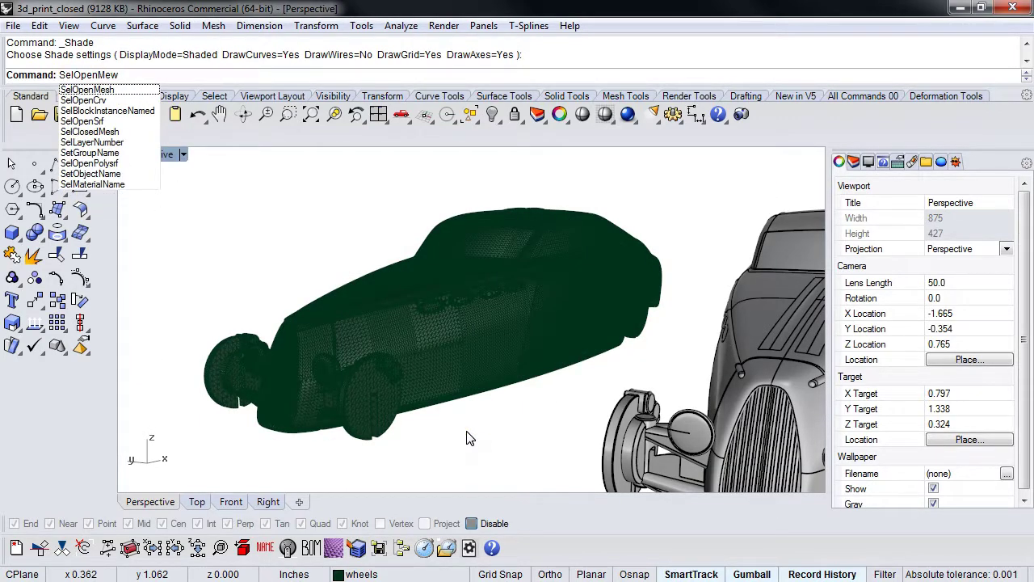
{"action": "key", "text": "BackSpace"}
{"action": "type", "text": "s"}
{"action": "key", "text": "Return"}
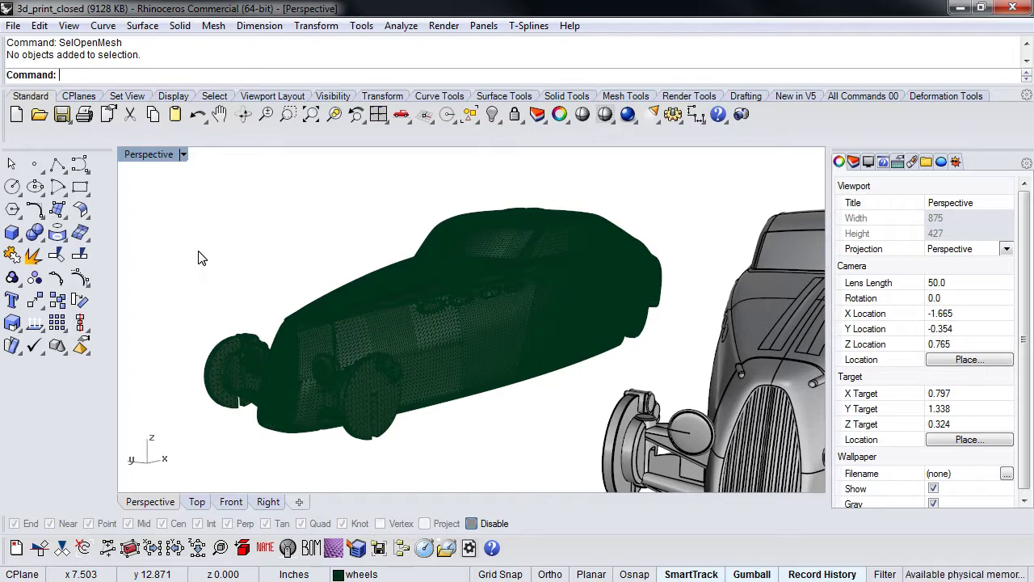
Select the imported mesh and original car in turn to compare closed mesh versus closed polysurface.
{"action": "left_click", "coordinate": [434, 333]}
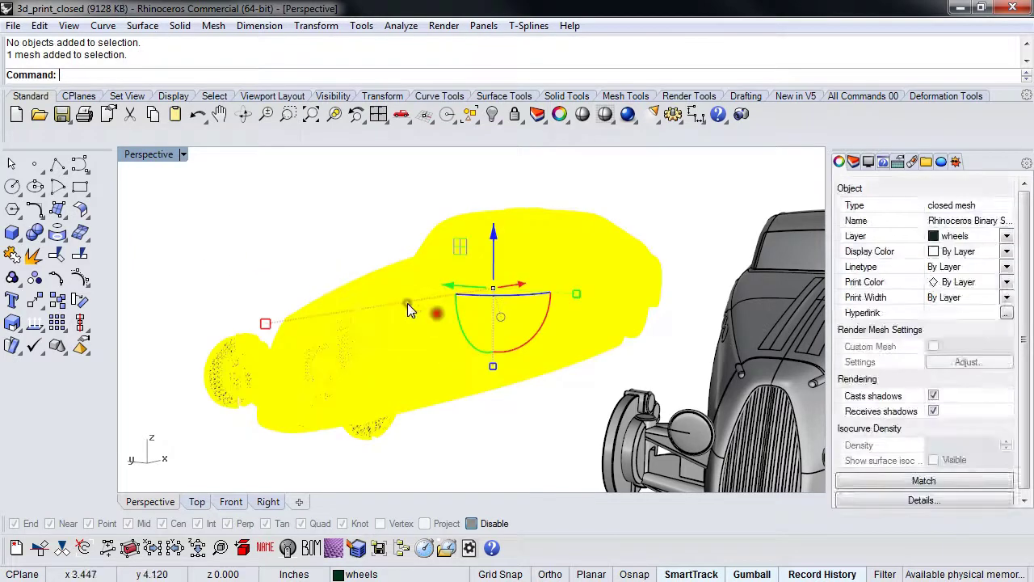
{"action": "left_click", "coordinate": [294, 264]}
{"action": "right_click_drag", "start_coordinate": [294, 264], "coordinate": [571, 370]}
{"action": "left_click", "coordinate": [571, 370]}
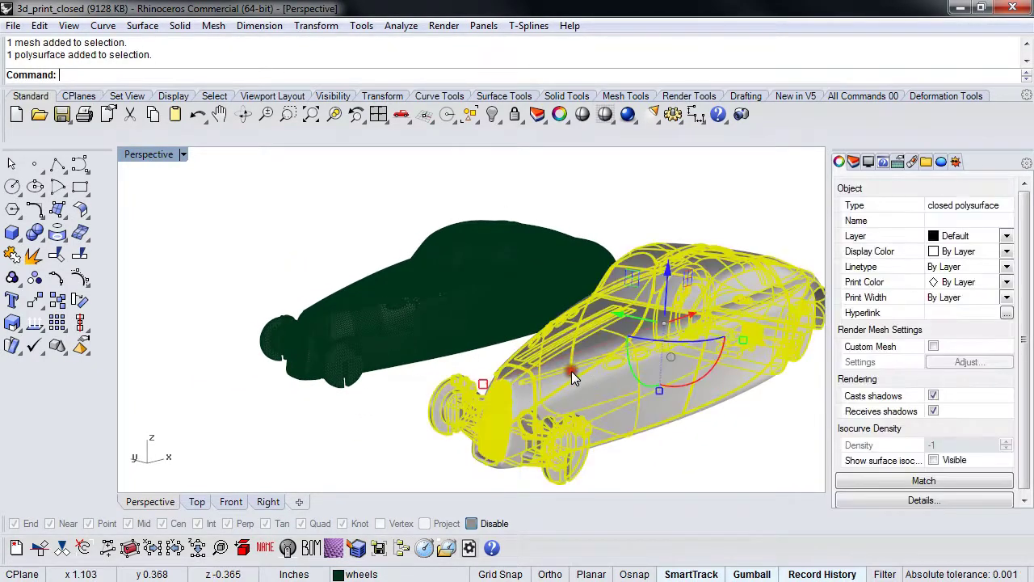
{"action": "left_click", "coordinate": [359, 302]}
{"action": "left_click", "coordinate": [576, 361]}
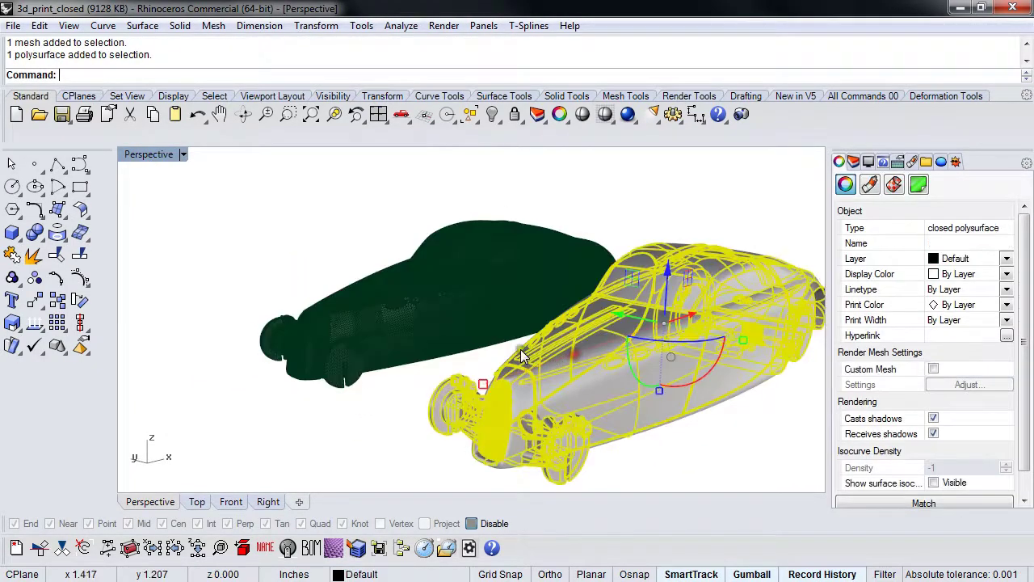
{"action": "left_click", "coordinate": [397, 332]}
{"action": "left_click", "coordinate": [351, 413]}
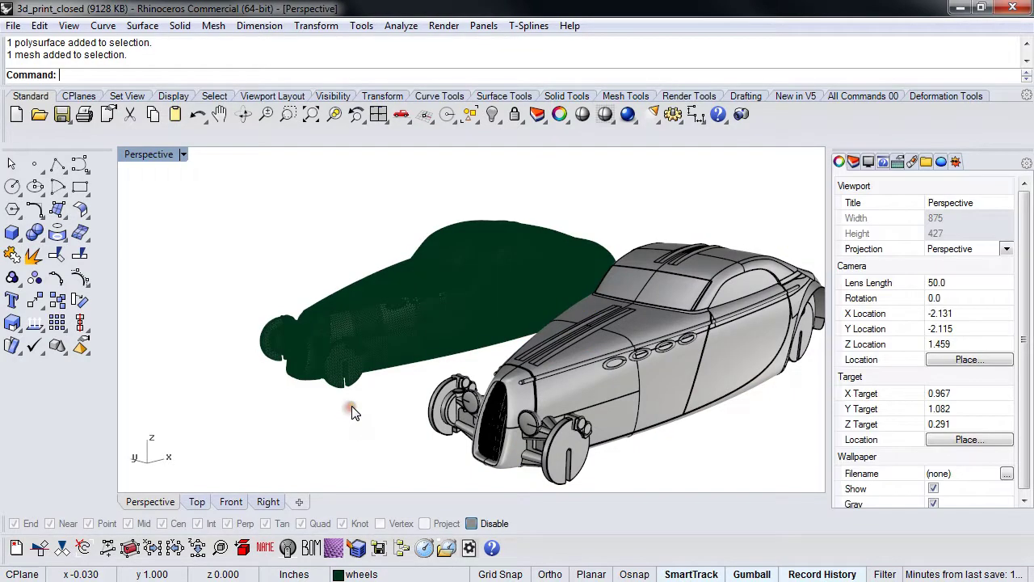